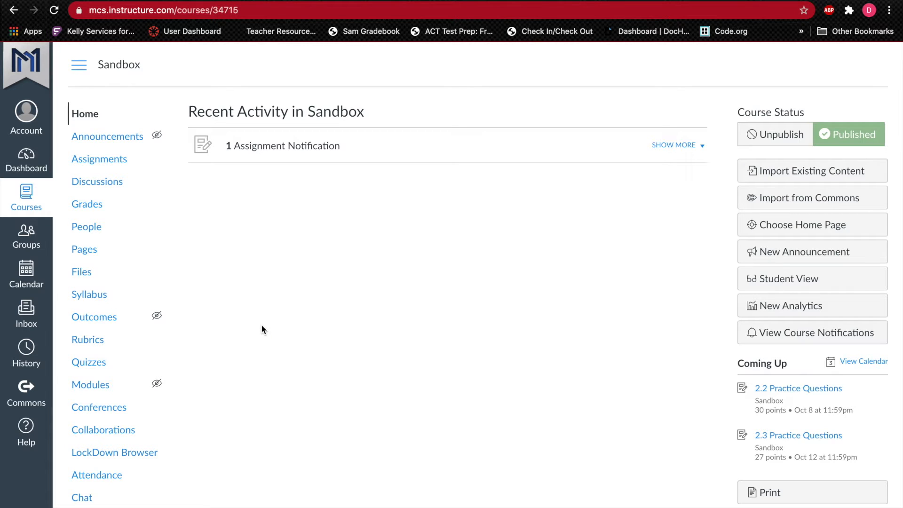
Step: Start a new quiz in the Sandbox course using the New Quizzes engine
{"action": "left_click", "coordinate": [97, 362]}
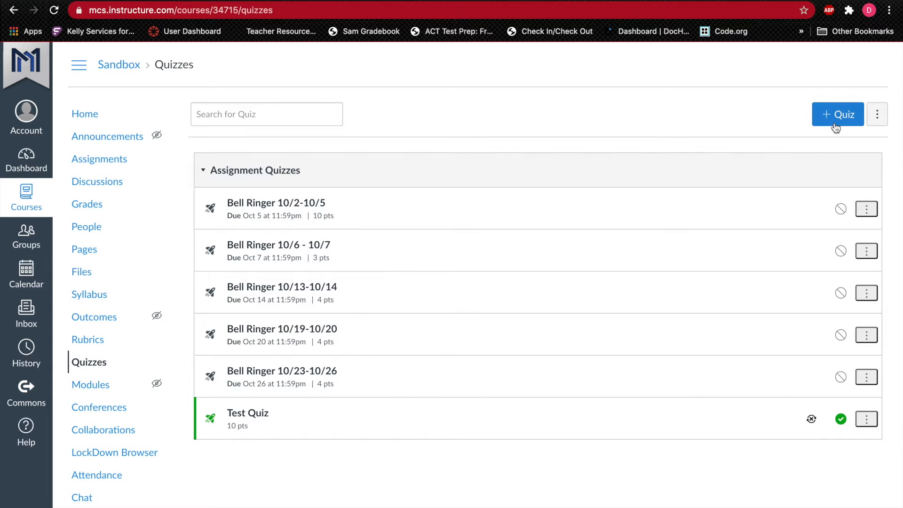
{"action": "left_click", "coordinate": [841, 117]}
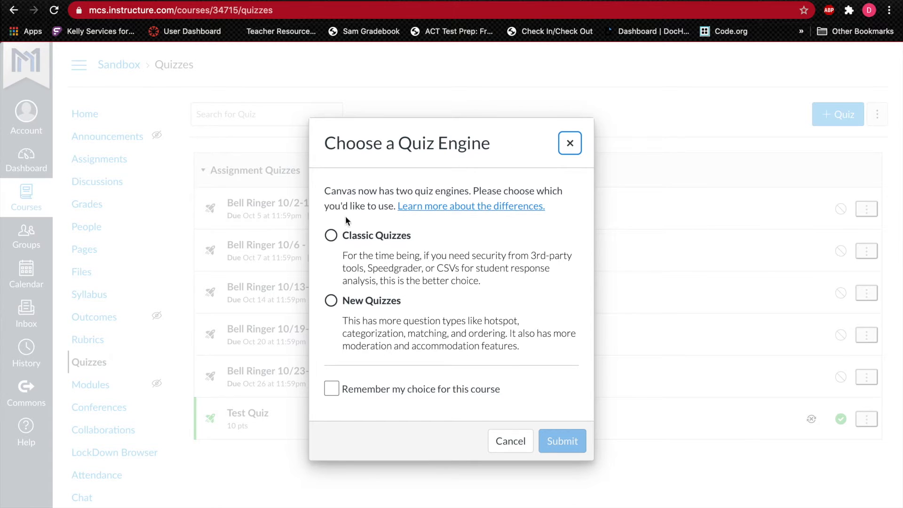
{"action": "left_click", "coordinate": [331, 301]}
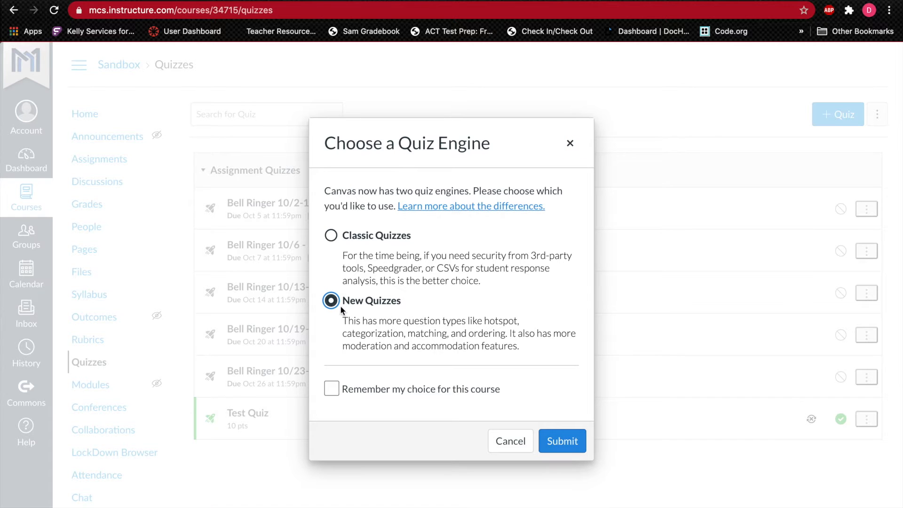
{"action": "left_click", "coordinate": [563, 441]}
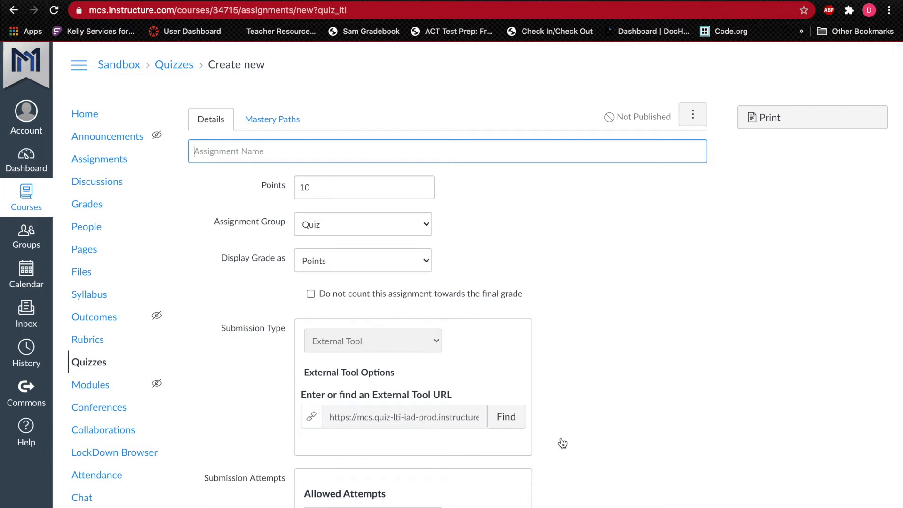
Step: Name the quiz "10/9 B Day" and set its points to 1
{"action": "type", "text": "10/9 B Day"}
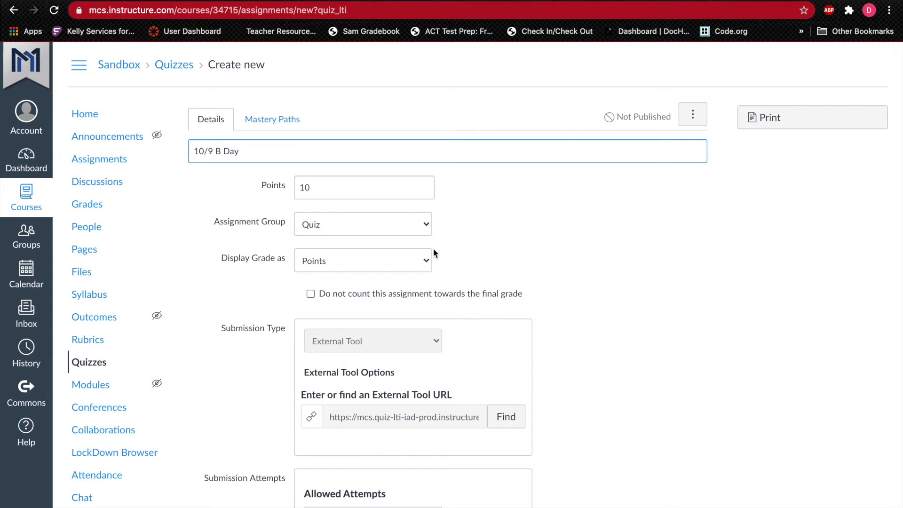
{"action": "double_click", "coordinate": [321, 187]}
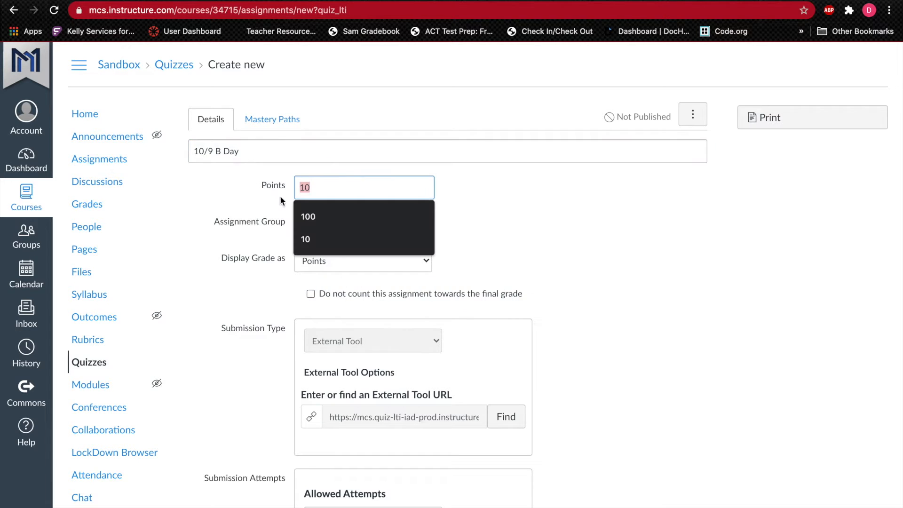
{"action": "key", "text": "BackSpace"}
{"action": "type", "text": "1"}
{"action": "left_click", "coordinate": [255, 199]}
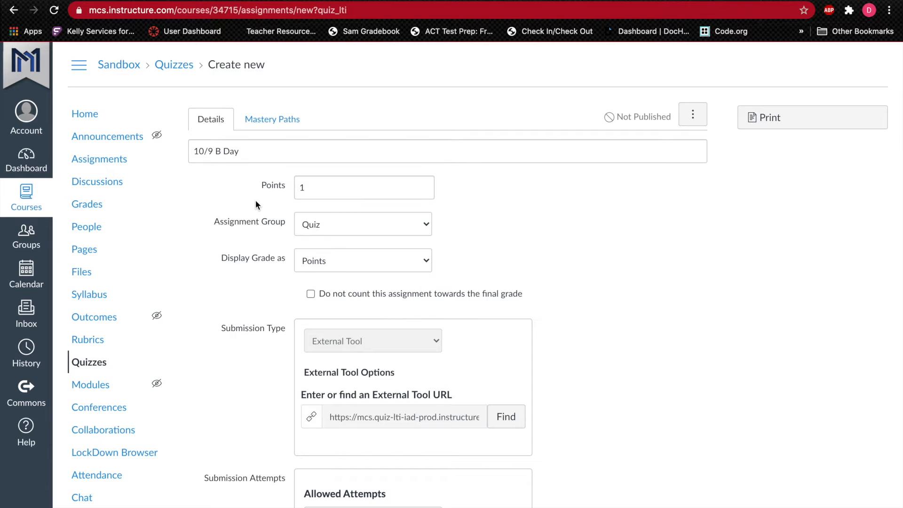
Step: Set the quiz grade to display as Complete/Incomplete
{"action": "left_click", "coordinate": [312, 261]}
{"action": "left_click", "coordinate": [346, 246]}
{"action": "left_click", "coordinate": [529, 254]}
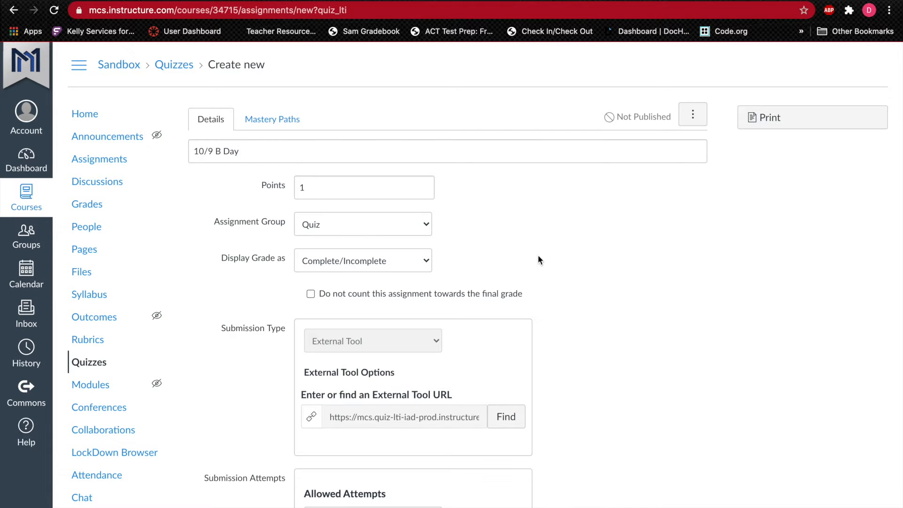
Step: Set the quiz due date to Oct 9 11:59pm for everyone and save the quiz without publishing it
{"action": "scroll", "coordinate": [523, 315], "scroll_direction": "down", "scroll_amount": 10}
{"action": "scroll", "coordinate": [523, 318], "scroll_direction": "down", "scroll_amount": 1}
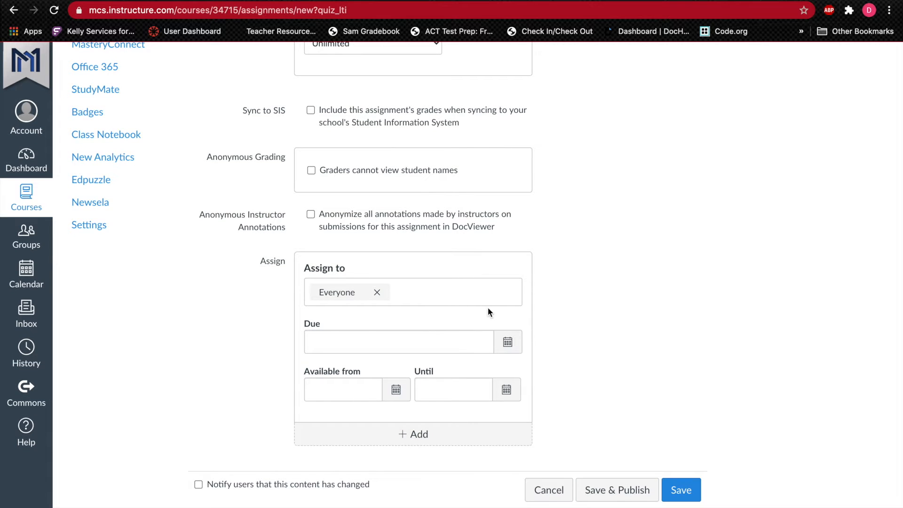
{"action": "left_click", "coordinate": [508, 342]}
{"action": "left_click", "coordinate": [424, 422]}
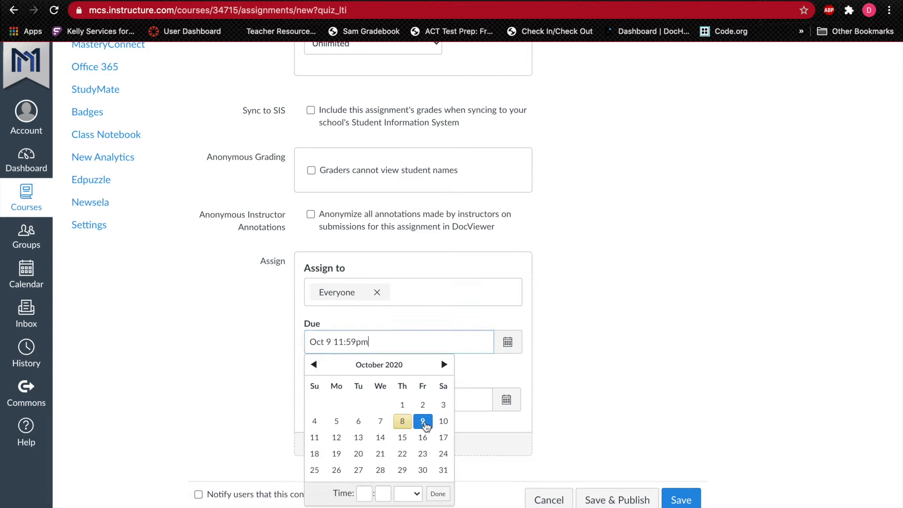
{"action": "left_click", "coordinate": [438, 493]}
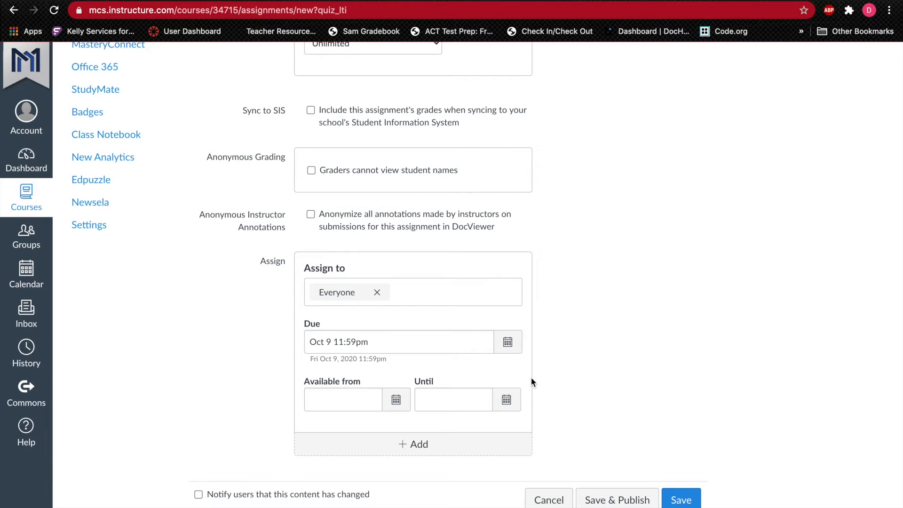
{"action": "left_click", "coordinate": [682, 500]}
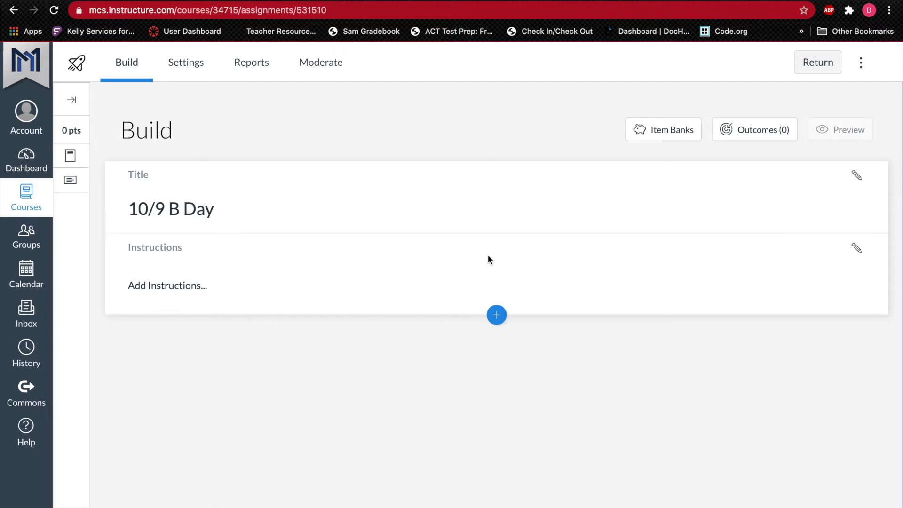
Step: Add a Hot Spot question to the quiz
{"action": "left_click", "coordinate": [498, 316]}
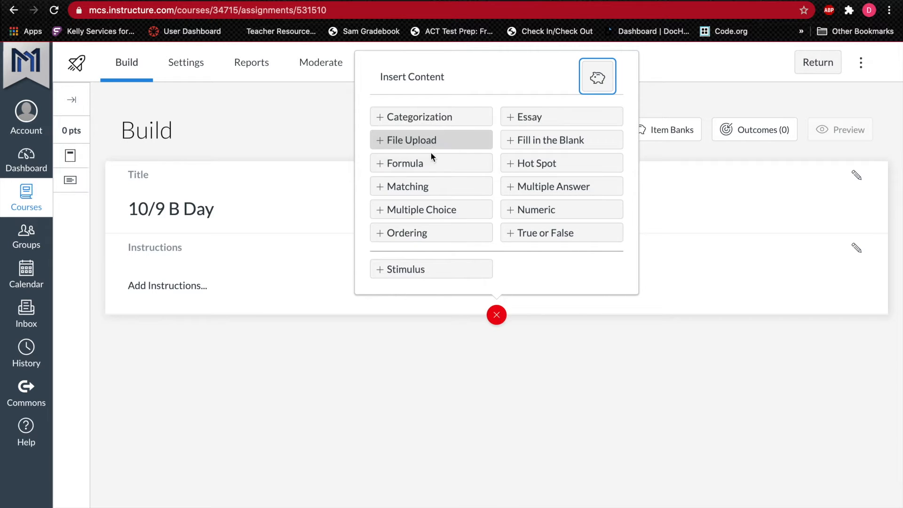
{"action": "left_click", "coordinate": [519, 164]}
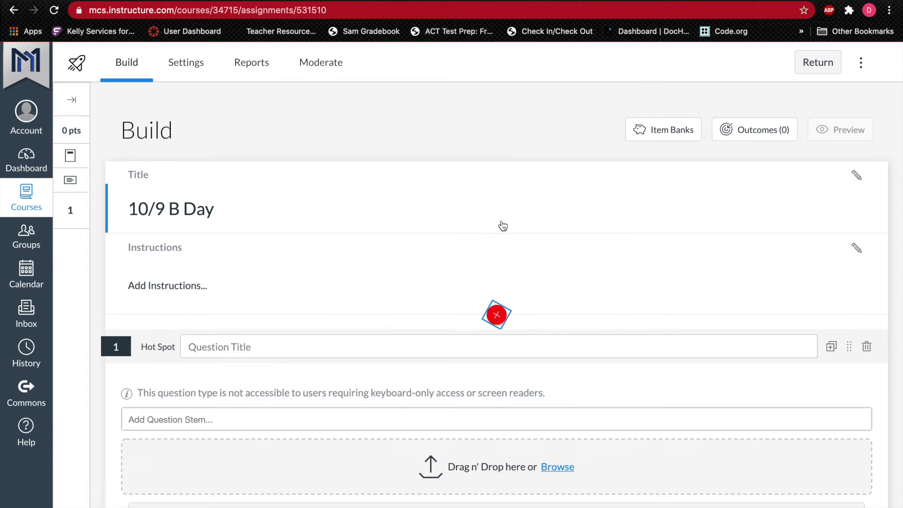
{"action": "scroll", "coordinate": [357, 389], "scroll_direction": "down", "scroll_amount": 2}
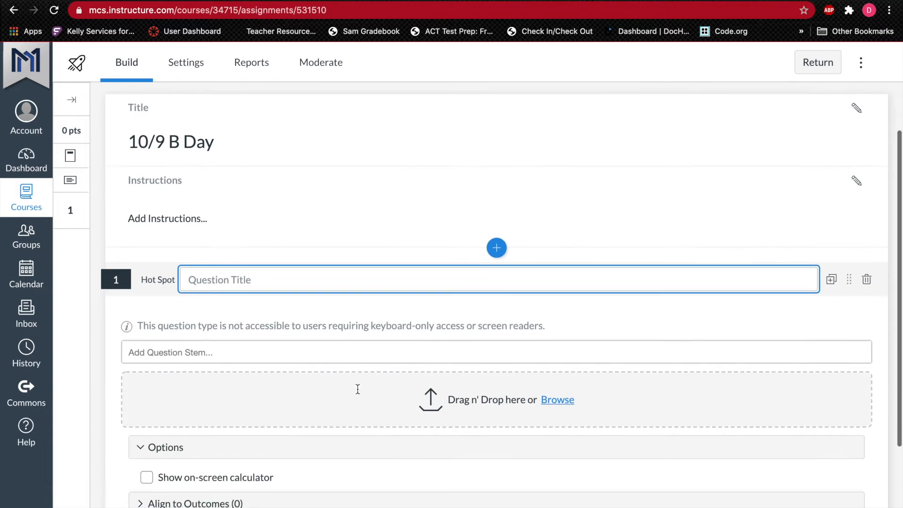
{"action": "left_click", "coordinate": [374, 338]}
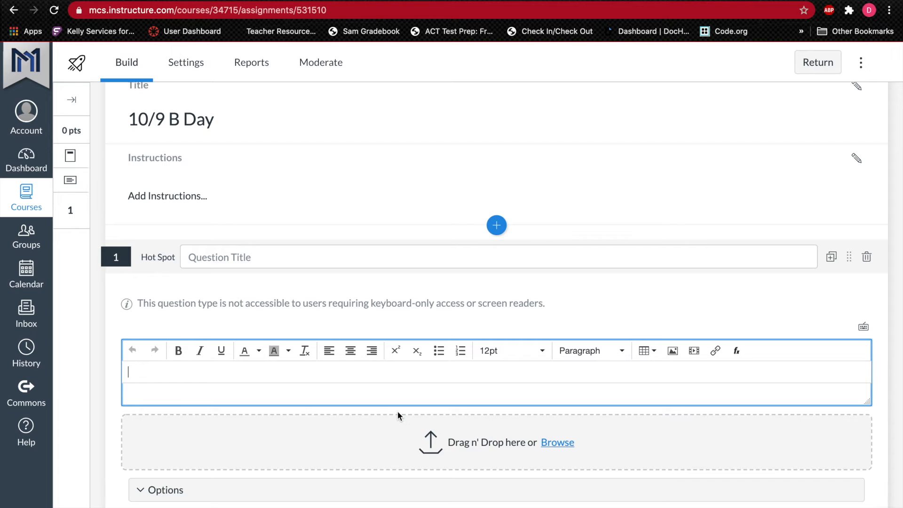
{"action": "left_click", "coordinate": [351, 127]}
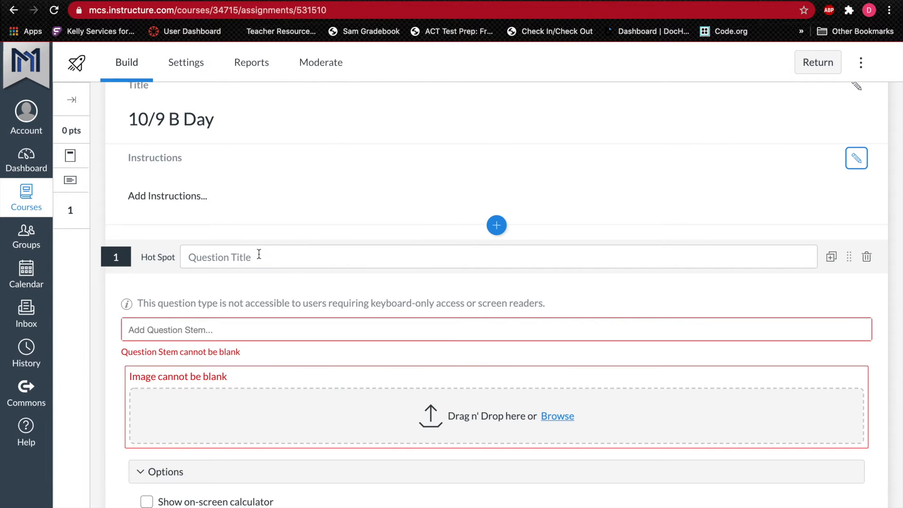
Step: Enter the question stem "Please Select the Box to prove you are present." for the Hot Spot question
{"action": "left_click", "coordinate": [194, 330]}
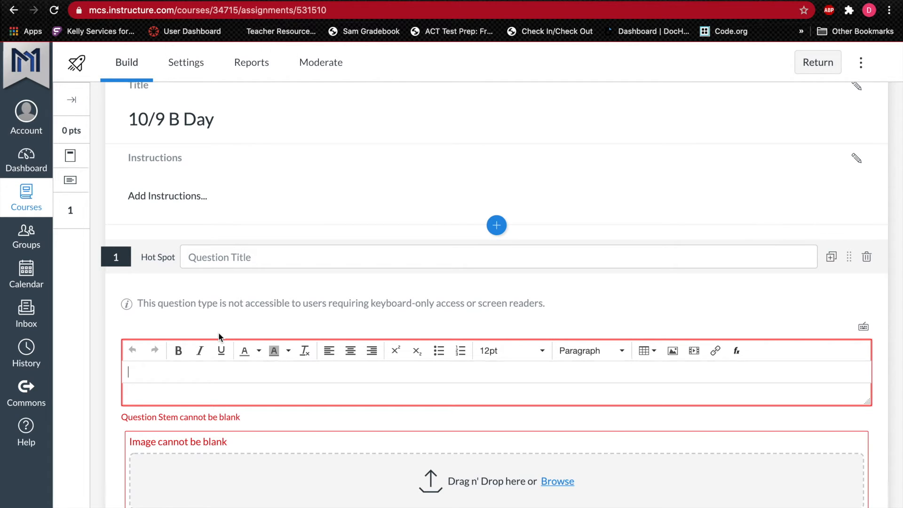
{"action": "type", "text": "Plea"}
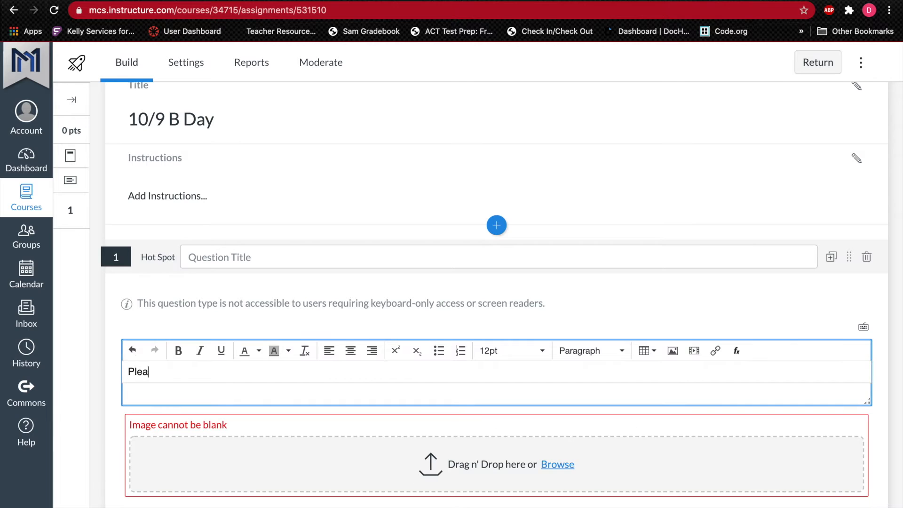
{"action": "type", "text": "se Select the Box to"}
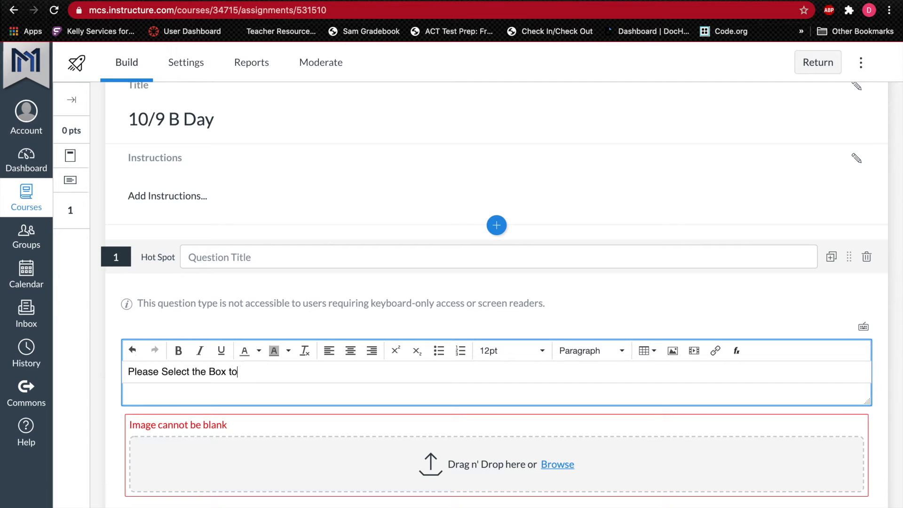
{"action": "type", "text": " prove you are present."}
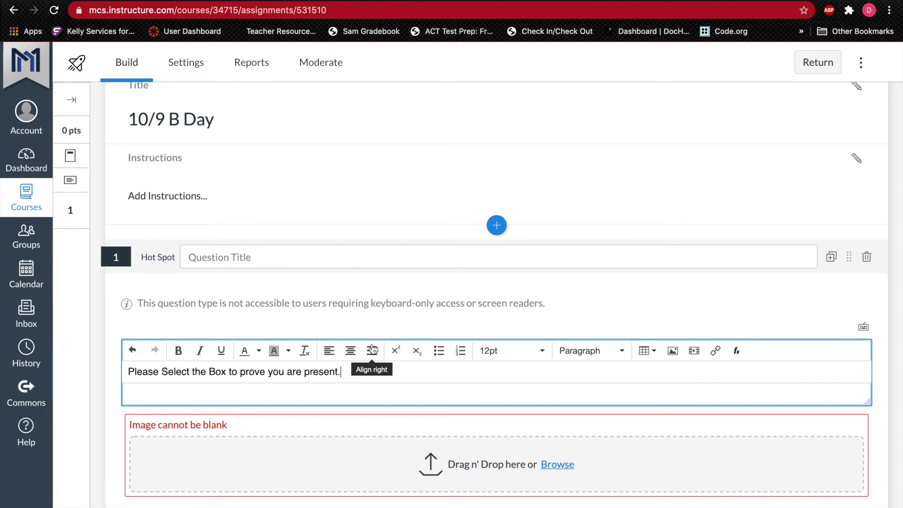
Step: Switch to the blank Word document and draw a text box about 2.89" high and 4.67" wide near the page's top
{"action": "key", "text": "ctrl+Right"}
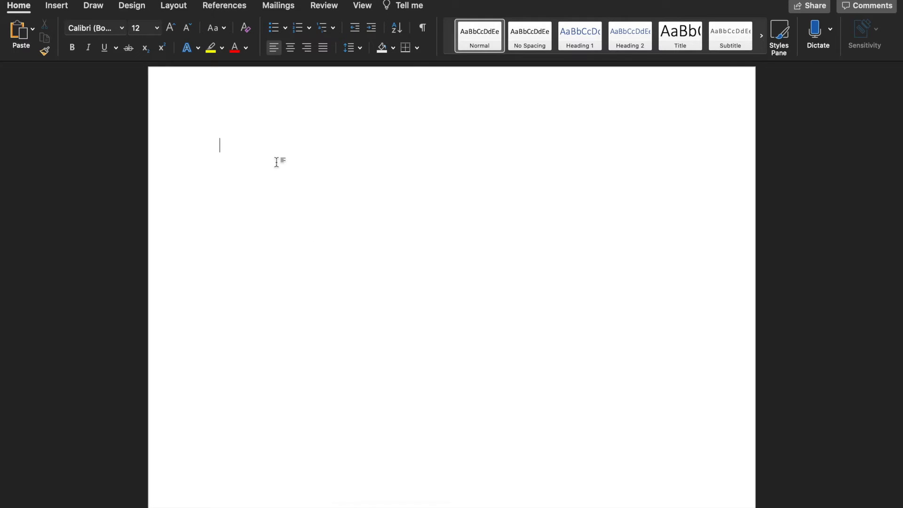
{"action": "left_click", "coordinate": [66, 9]}
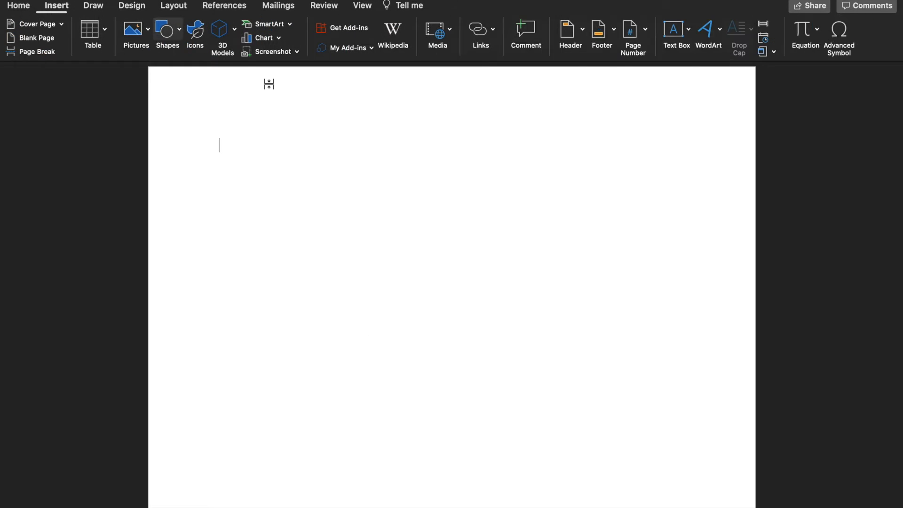
{"action": "left_click", "coordinate": [688, 34]}
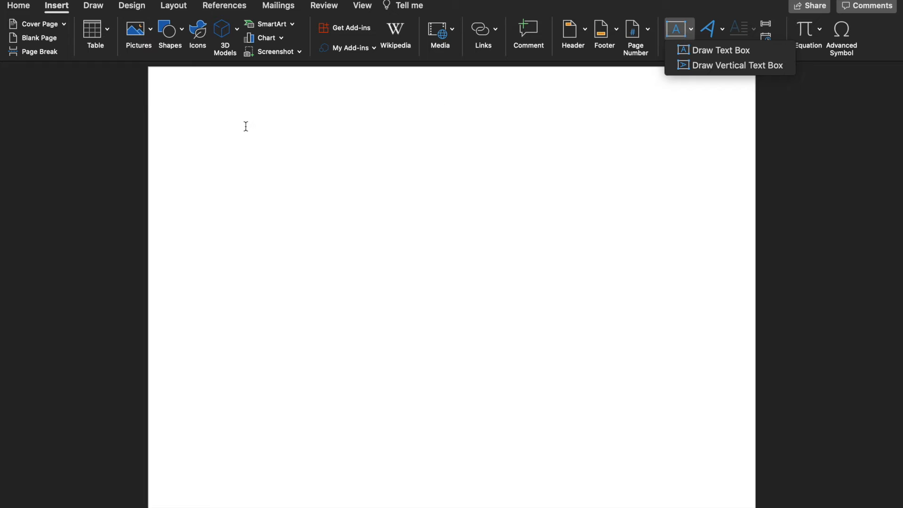
{"action": "left_click", "coordinate": [715, 56]}
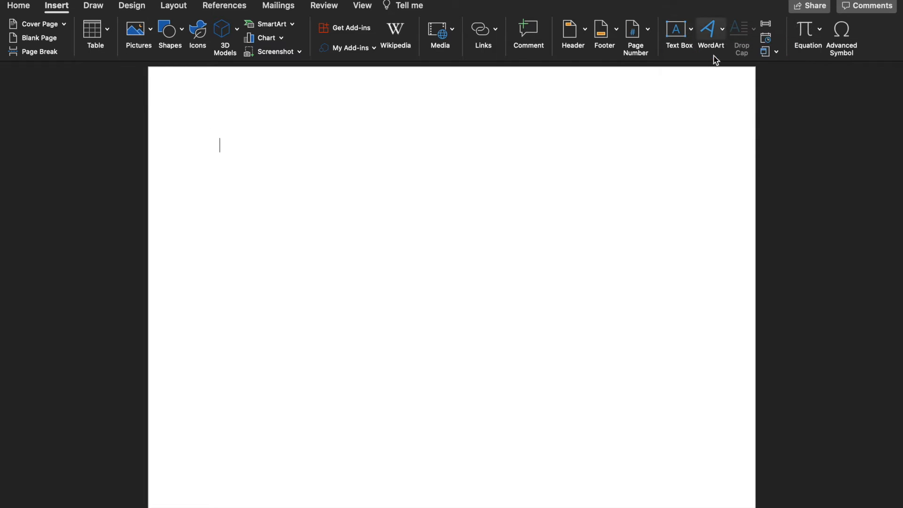
{"action": "mouse_move", "coordinate": [266, 132]}
{"action": "left_mouse_down"}
{"action": "mouse_move", "coordinate": [633, 319]}
{"action": "mouse_move", "coordinate": [585, 327]}
{"action": "mouse_move", "coordinate": [600, 339]}
{"action": "left_mouse_up"}
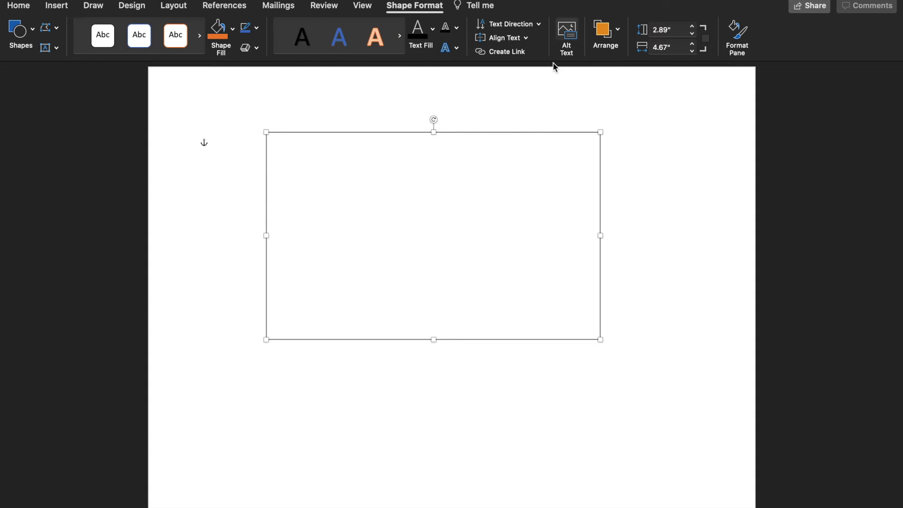
Step: Give the text box an orange outline with a thick multi-line weight
{"action": "left_click", "coordinate": [258, 32]}
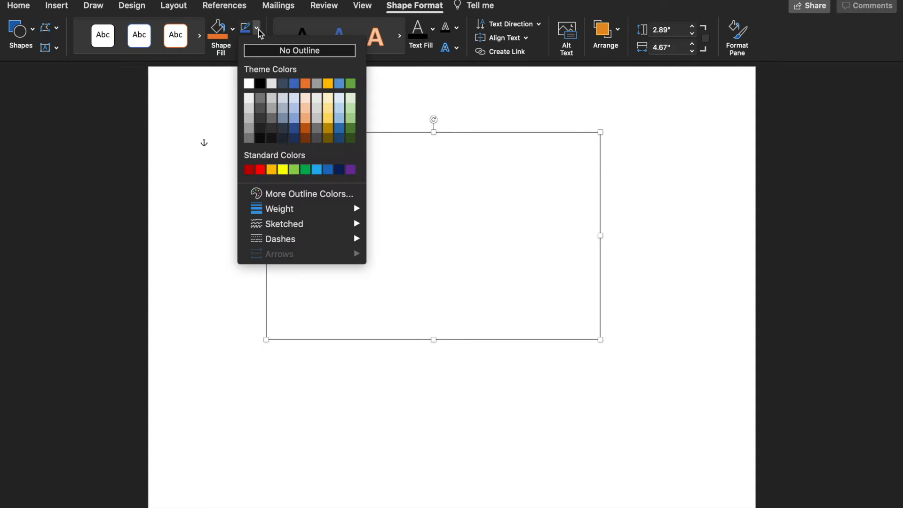
{"action": "left_click", "coordinate": [305, 85]}
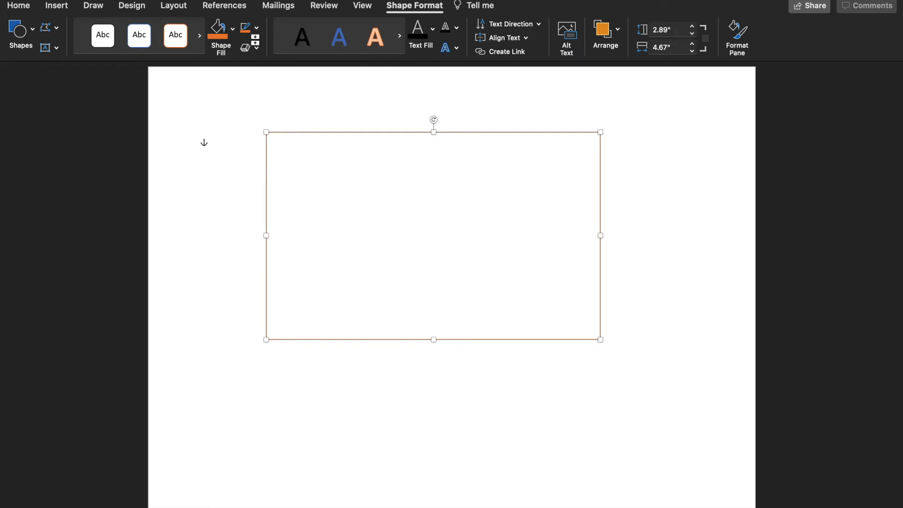
{"action": "left_click", "coordinate": [257, 29]}
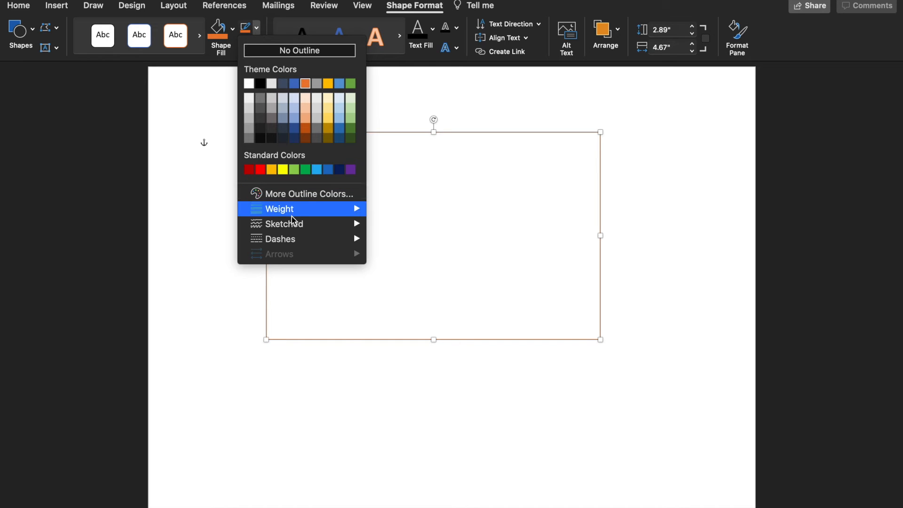
{"action": "mouse_move", "coordinate": [294, 213]}
{"action": "left_click", "coordinate": [408, 328]}
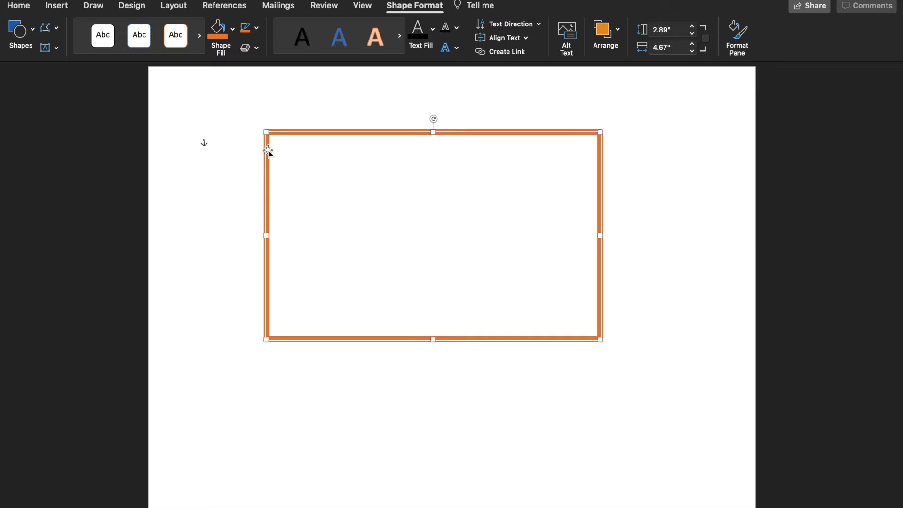
Step: Change the text box outline to a dashed line style
{"action": "left_click", "coordinate": [256, 29]}
{"action": "mouse_move", "coordinate": [284, 233]}
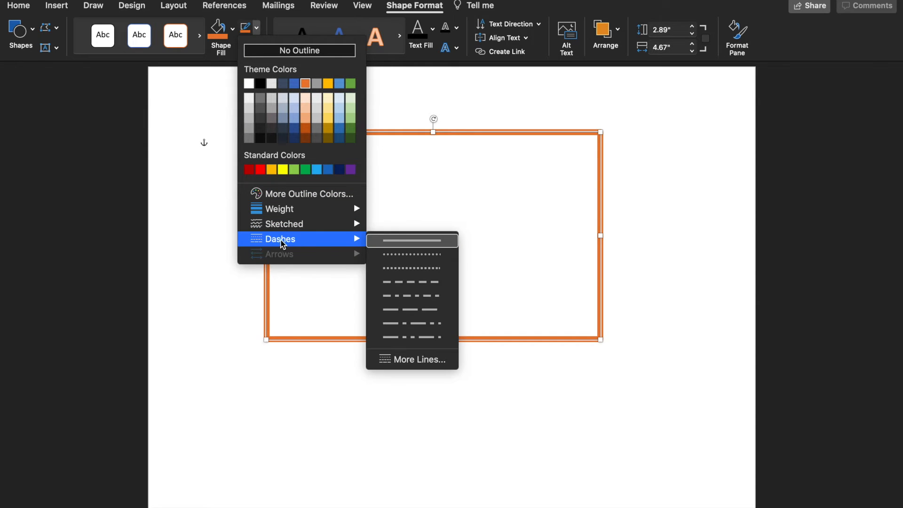
{"action": "left_click", "coordinate": [416, 283]}
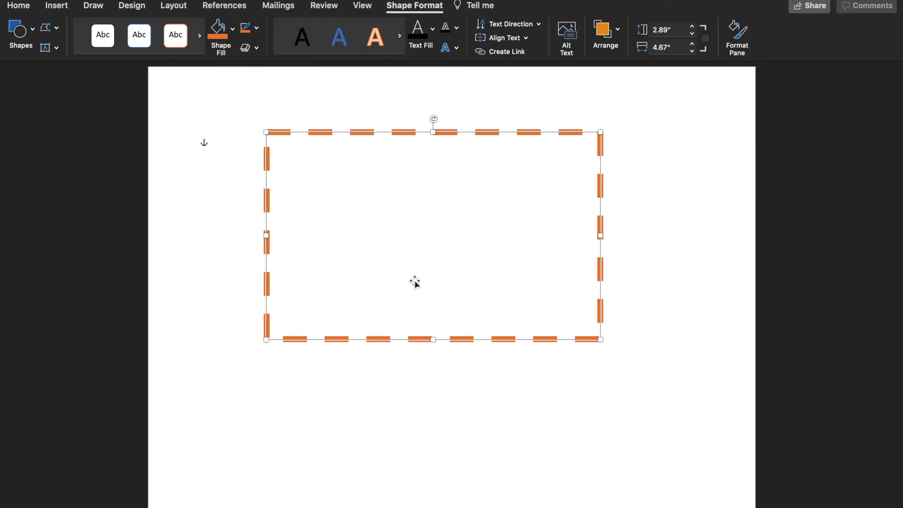
Step: Fill the text box with a light shade of the green theme color
{"action": "left_click", "coordinate": [232, 29]}
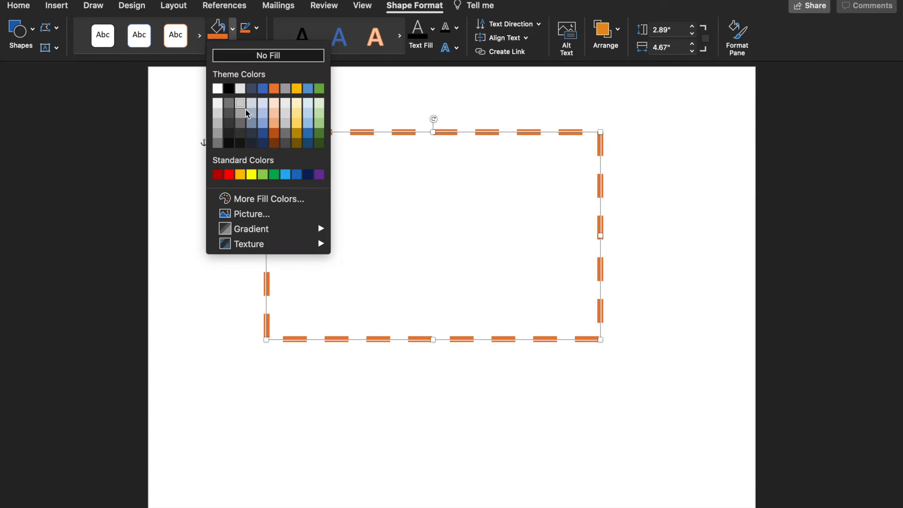
{"action": "left_click", "coordinate": [321, 90]}
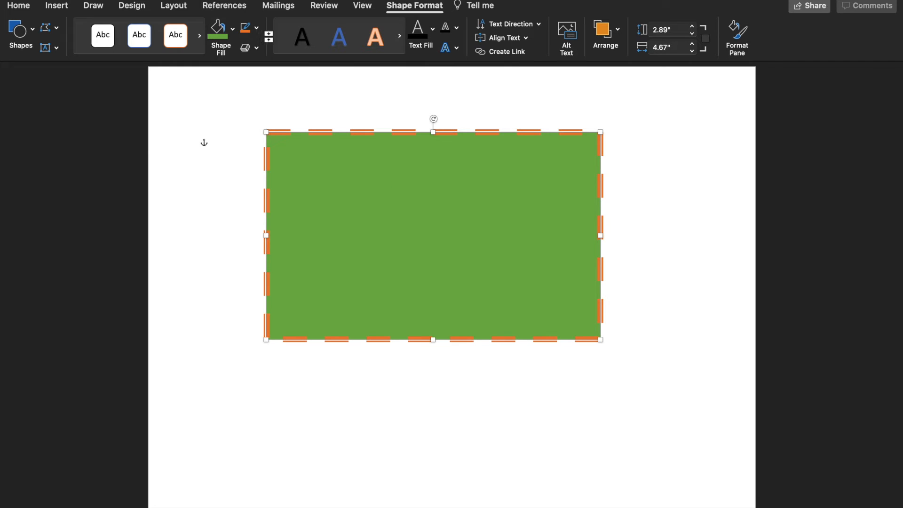
{"action": "left_click", "coordinate": [233, 29]}
{"action": "left_click", "coordinate": [320, 126]}
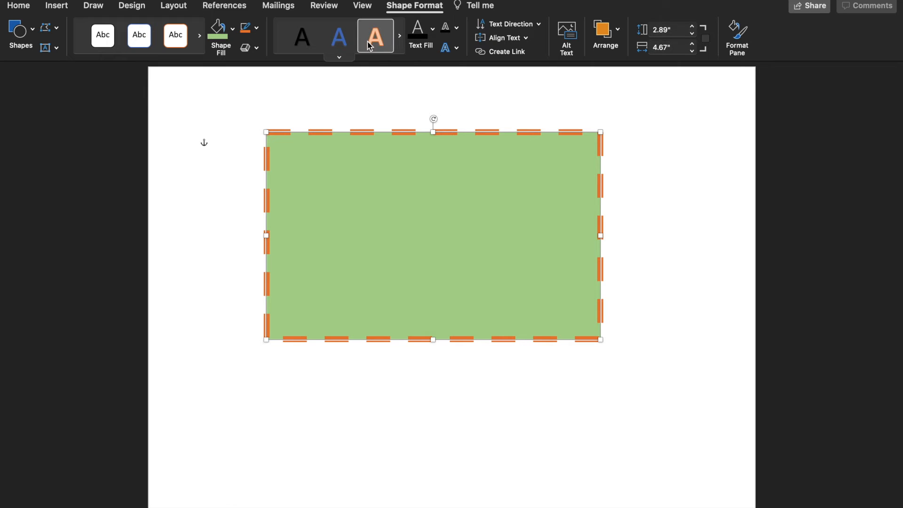
Step: Enter "Please Select Inside the Green Box" in the green text box in the orange outlined text style and center it
{"action": "left_click", "coordinate": [355, 172]}
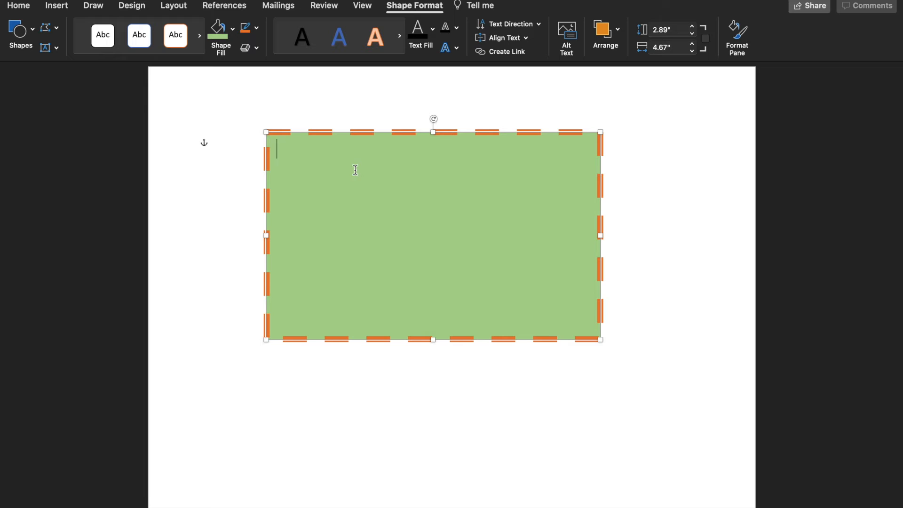
{"action": "left_click", "coordinate": [355, 170]}
{"action": "type", "text": "Pe"}
{"action": "key", "text": "BackSpace"}
{"action": "type", "text": "lease "}
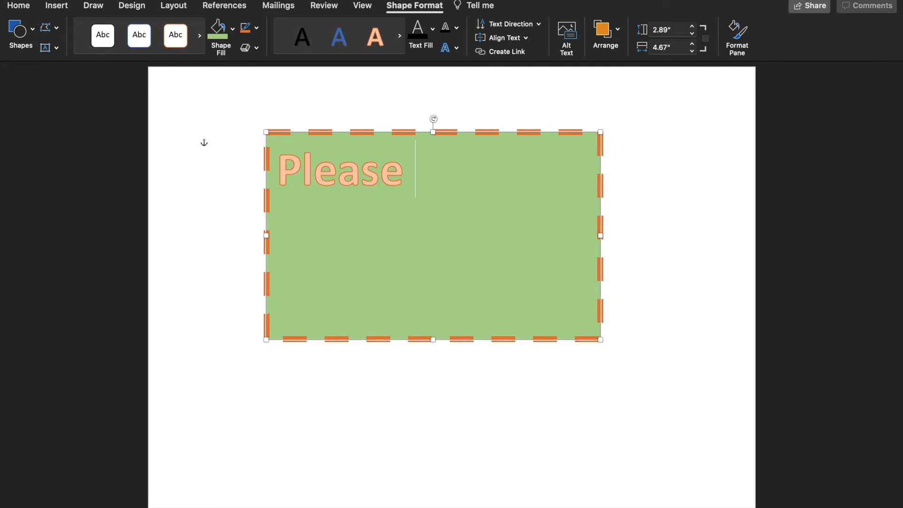
{"action": "type", "text": "s"}
{"action": "key", "text": "BackSpace"}
{"action": "type", "text": "Se"}
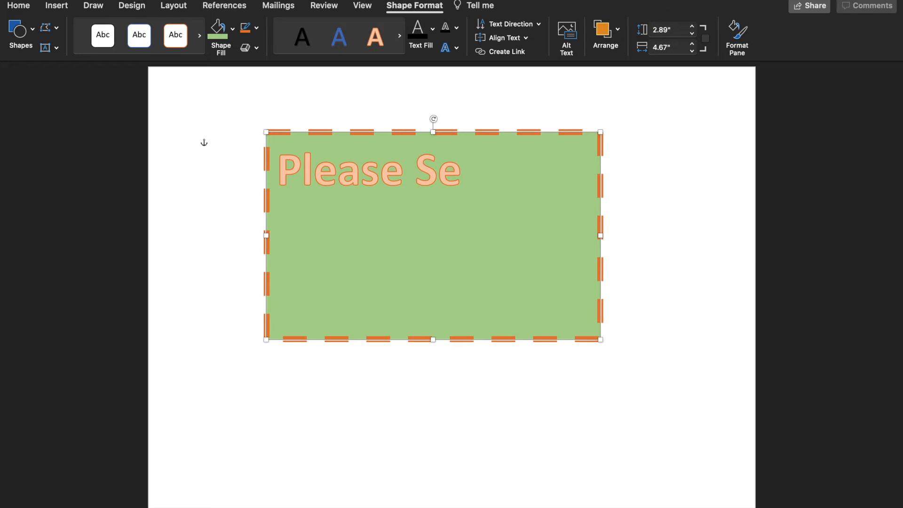
{"action": "type", "text": "lect in"}
{"action": "key", "text": "BackSpace"}
{"action": "key", "text": "BackSpace"}
{"action": "type", "text": "Inside the Green"}
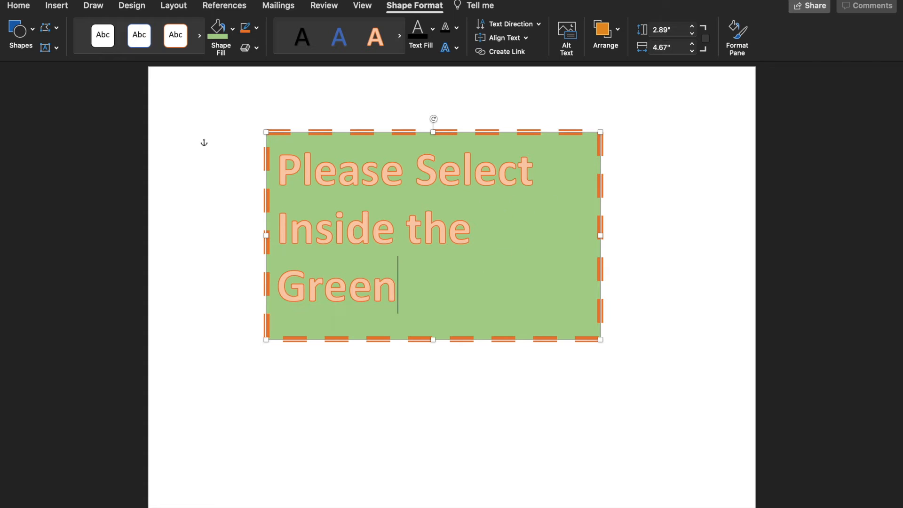
{"action": "type", "text": " Box"}
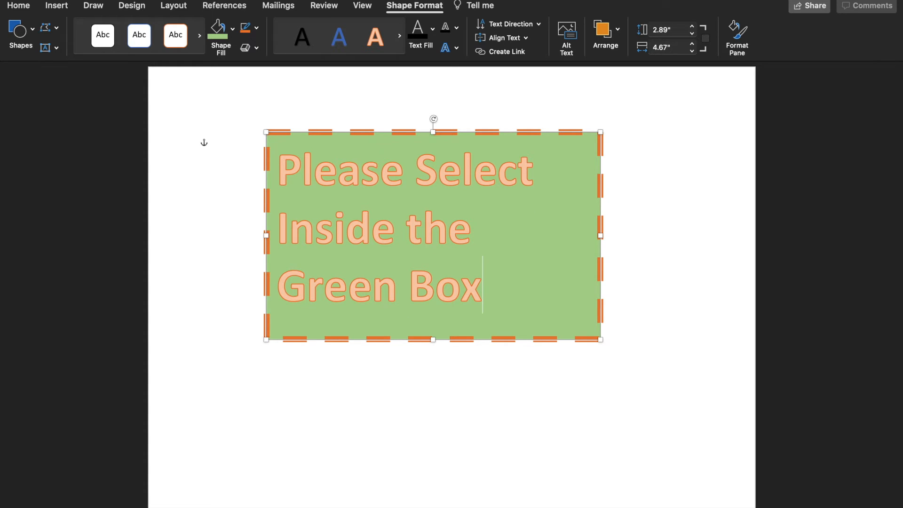
{"action": "key", "text": "super+e"}
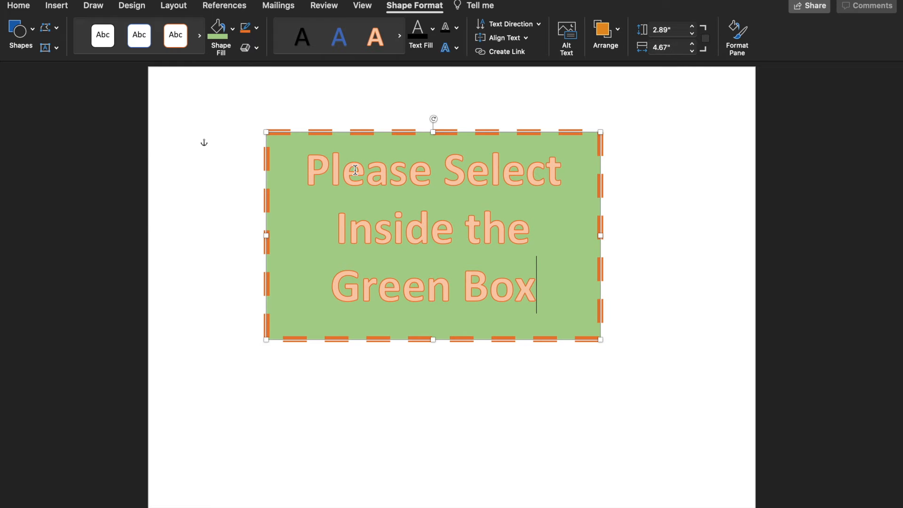
Step: Deselect the text box and capture a screenshot of just the green box with its dashed orange border
{"action": "left_click", "coordinate": [679, 375]}
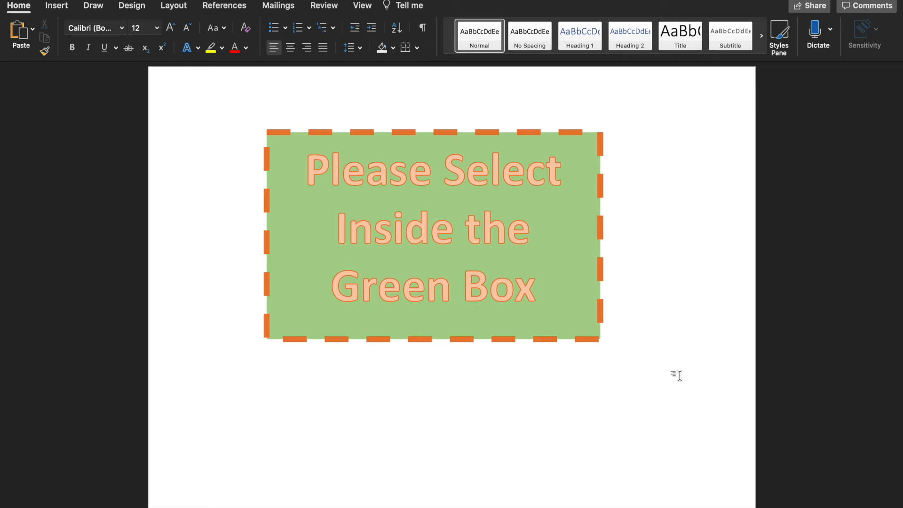
{"action": "key", "text": "super+shift+4"}
{"action": "left_click_drag", "start_coordinate": [265, 127], "coordinate": [604, 344]}
Step: Switch to the desktop and move the new screenshot file to an open area beside the Canvas browser window
{"action": "key", "text": "ctrl+Left"}
{"action": "key", "text": "ctrl+Left"}
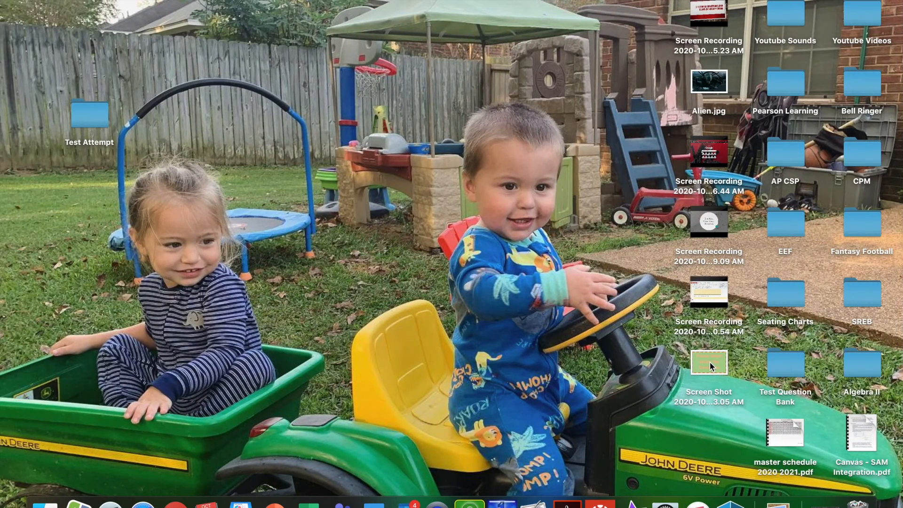
{"action": "left_click_drag", "start_coordinate": [710, 362], "coordinate": [281, 129]}
{"action": "key", "text": "ctrl+Right"}
{"action": "key", "text": "ctrl+Left"}
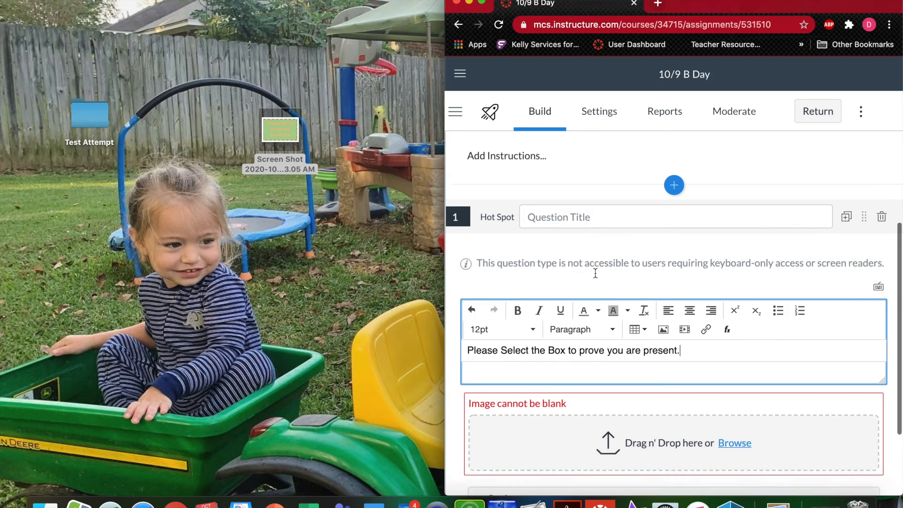
Step: Upload the green box screenshot from the desktop as the Hot Spot question's image
{"action": "scroll", "coordinate": [595, 273], "scroll_direction": "down", "scroll_amount": 2}
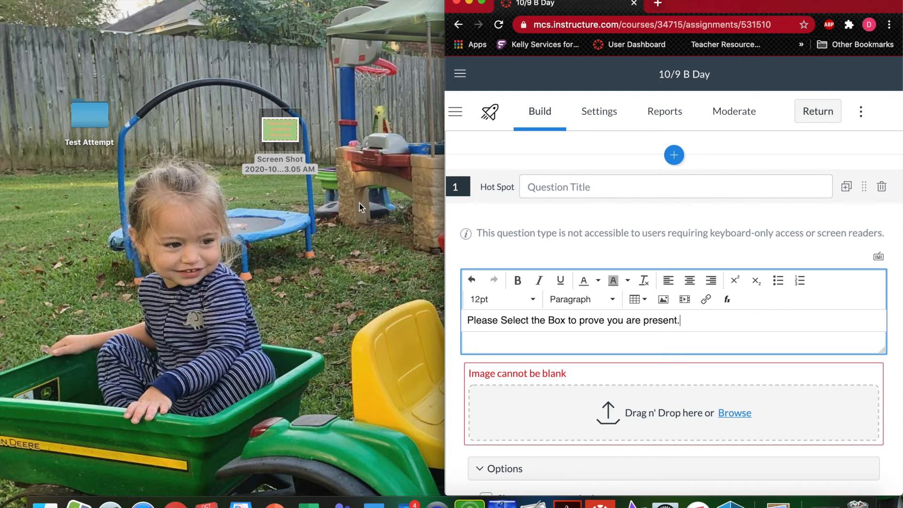
{"action": "left_click_drag", "start_coordinate": [282, 128], "coordinate": [625, 409]}
{"action": "scroll", "coordinate": [644, 411], "scroll_direction": "down", "scroll_amount": 3}
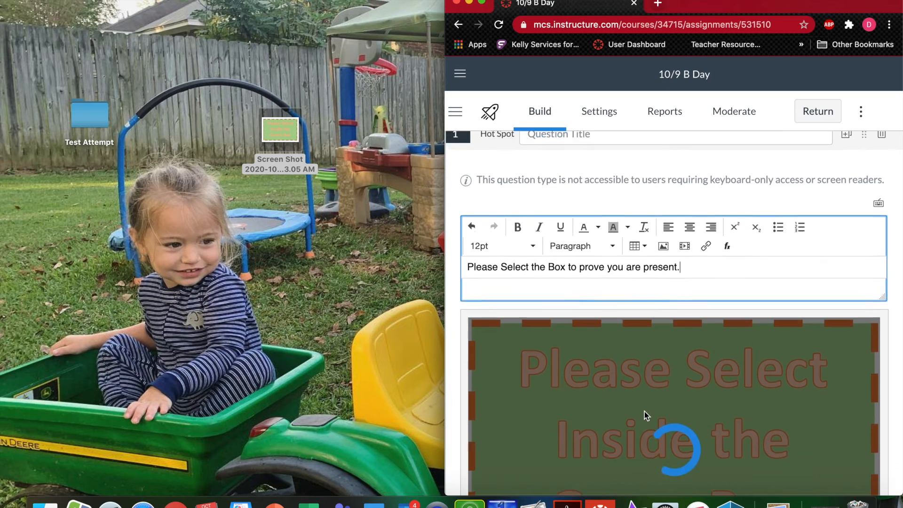
Step: Draw a rectangular hot spot covering the entire green box image, including its dashed border
{"action": "scroll", "coordinate": [645, 410], "scroll_direction": "down", "scroll_amount": 2}
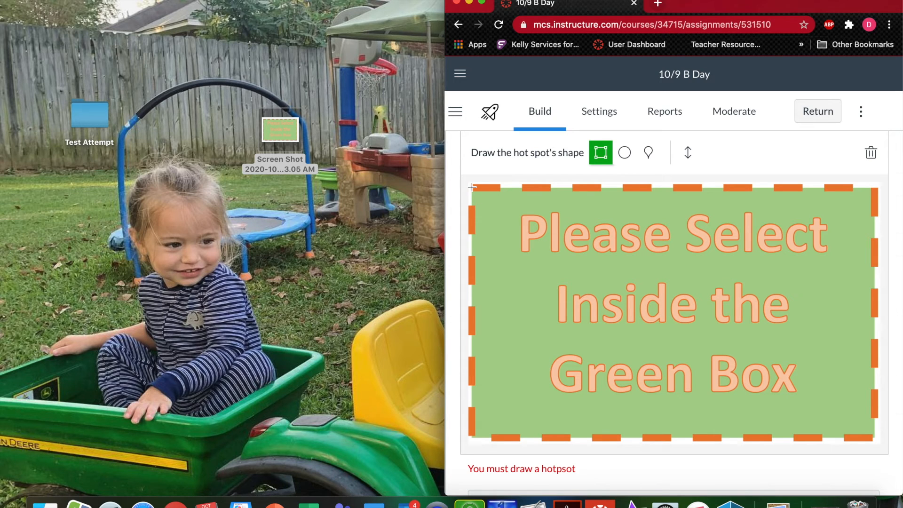
{"action": "left_click_drag", "start_coordinate": [469, 184], "coordinate": [880, 421]}
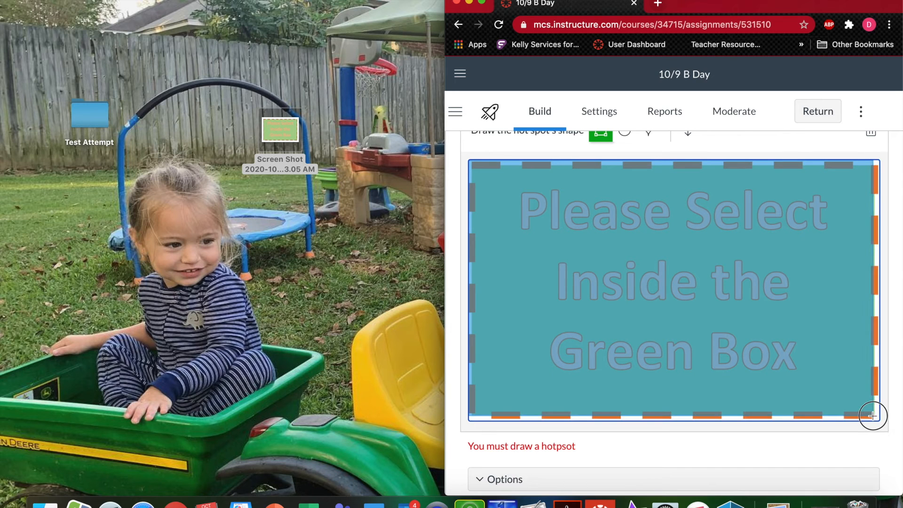
{"action": "left_click_drag", "start_coordinate": [873, 415], "coordinate": [878, 420]}
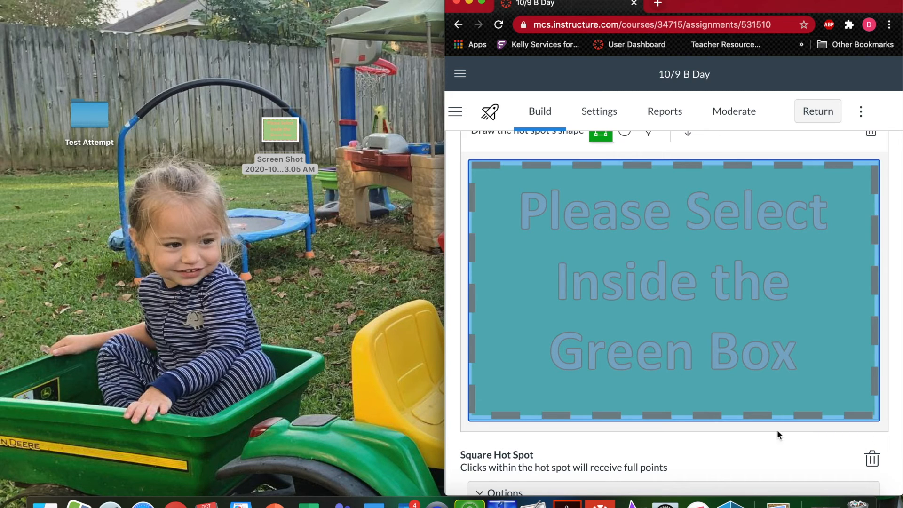
Step: Save the Hot Spot question and expand the browser window to full screen
{"action": "scroll", "coordinate": [777, 435], "scroll_direction": "down", "scroll_amount": 5}
{"action": "left_click", "coordinate": [873, 475]}
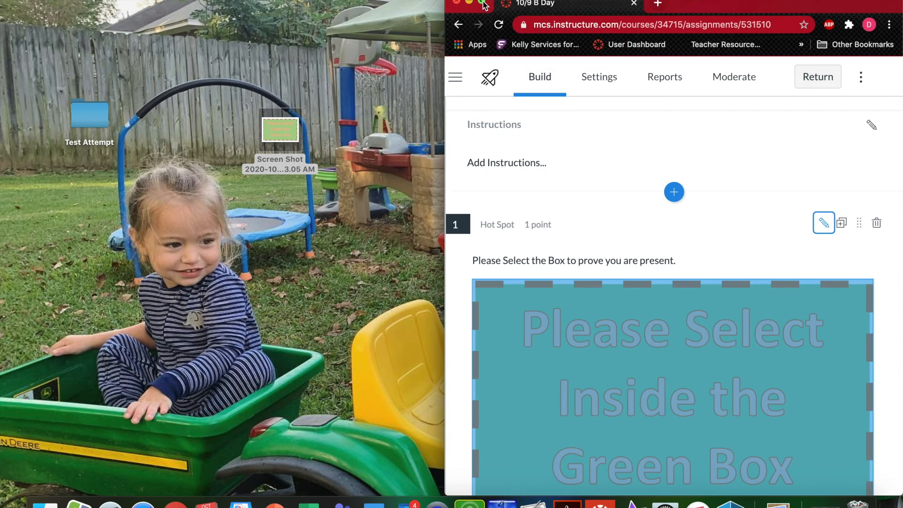
{"action": "left_click", "coordinate": [482, 2]}
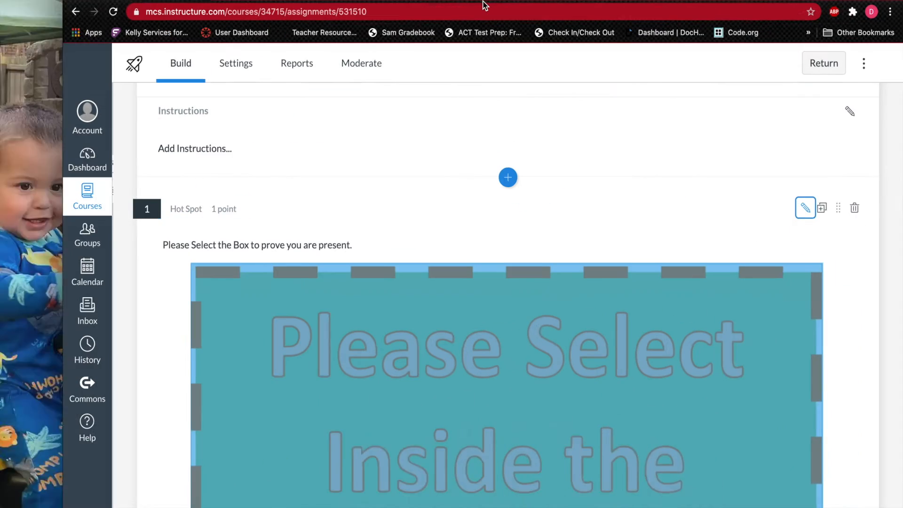
Step: Return to the course's quiz list and publish the 10/9 B Day quiz
{"action": "scroll", "coordinate": [559, 174], "scroll_direction": "down", "scroll_amount": 2}
{"action": "scroll", "coordinate": [559, 173], "scroll_direction": "up", "scroll_amount": 5}
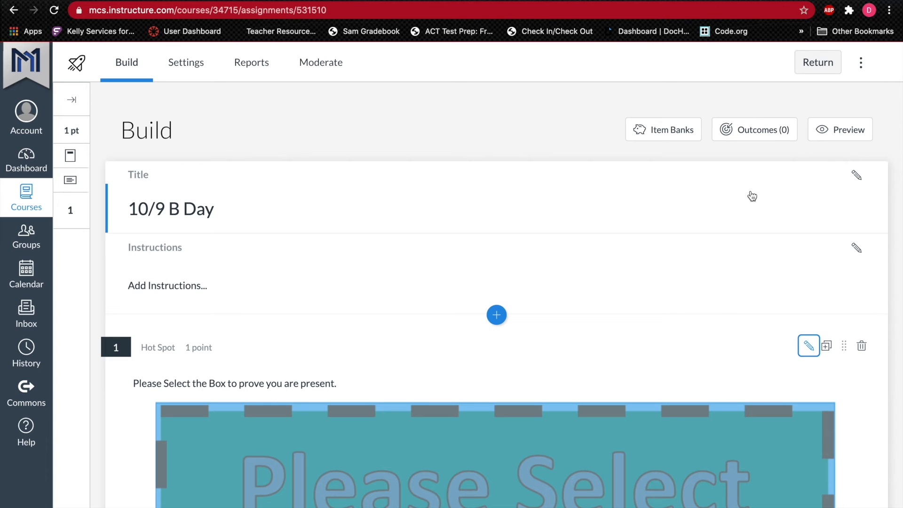
{"action": "left_click", "coordinate": [818, 69]}
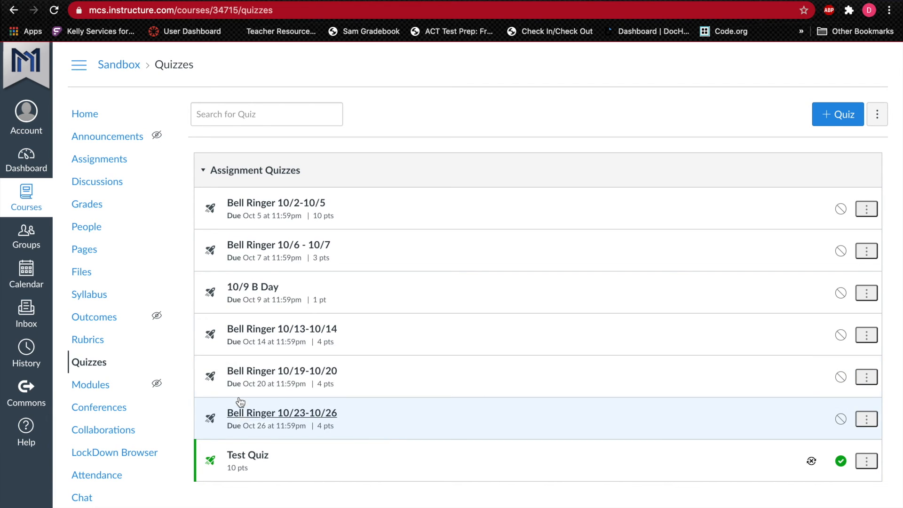
{"action": "left_click", "coordinate": [840, 293]}
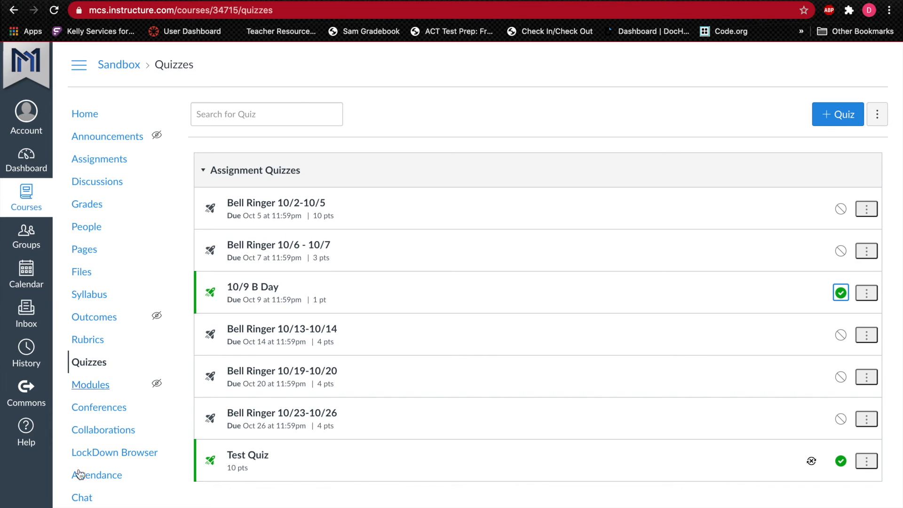
Step: Enter Student View from the Sandbox course home page and begin the 10/9 B Day quiz
{"action": "left_click", "coordinate": [89, 120]}
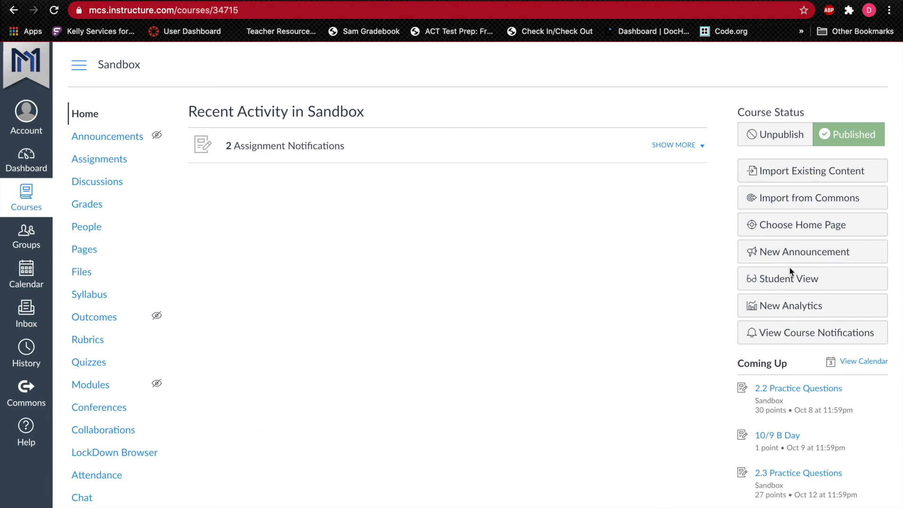
{"action": "left_click", "coordinate": [785, 282]}
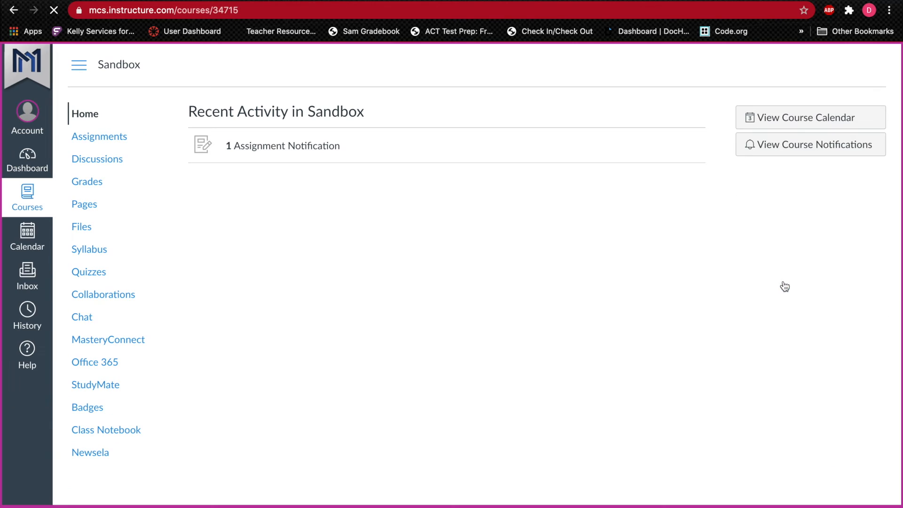
{"action": "left_click", "coordinate": [94, 276]}
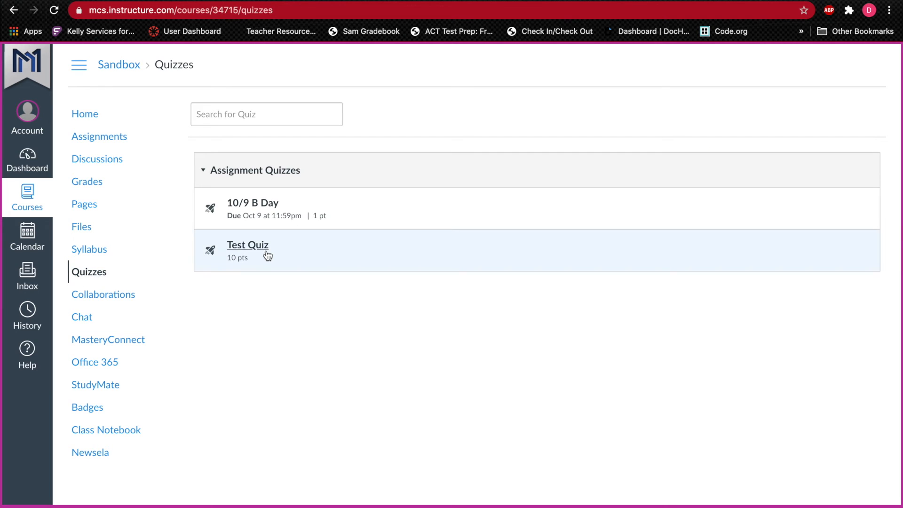
{"action": "left_click", "coordinate": [262, 203]}
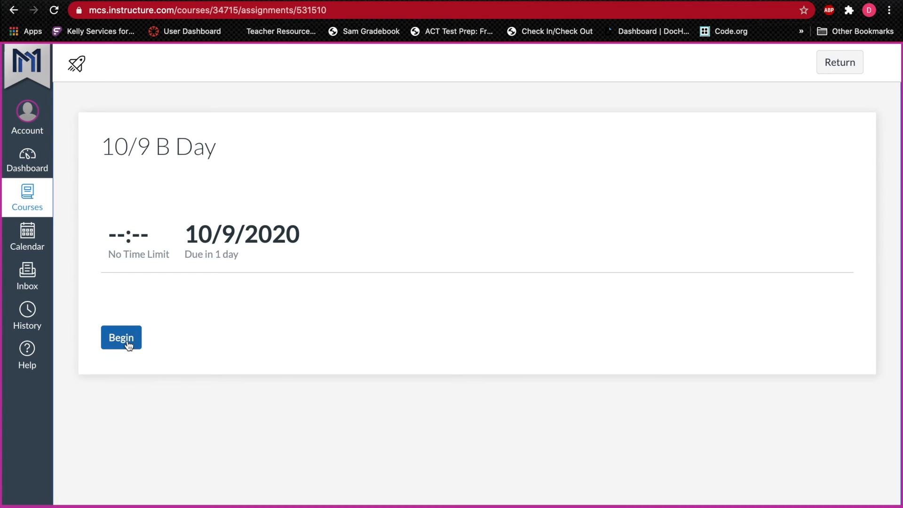
{"action": "left_click", "coordinate": [127, 342]}
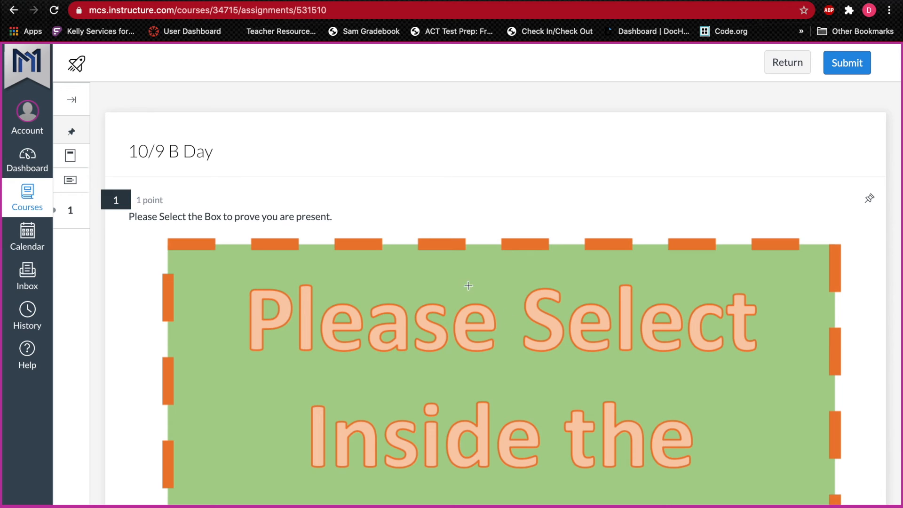
Step: Answer the Hot Spot question by marking a point inside the green box, and submit the quiz
{"action": "left_click", "coordinate": [467, 274]}
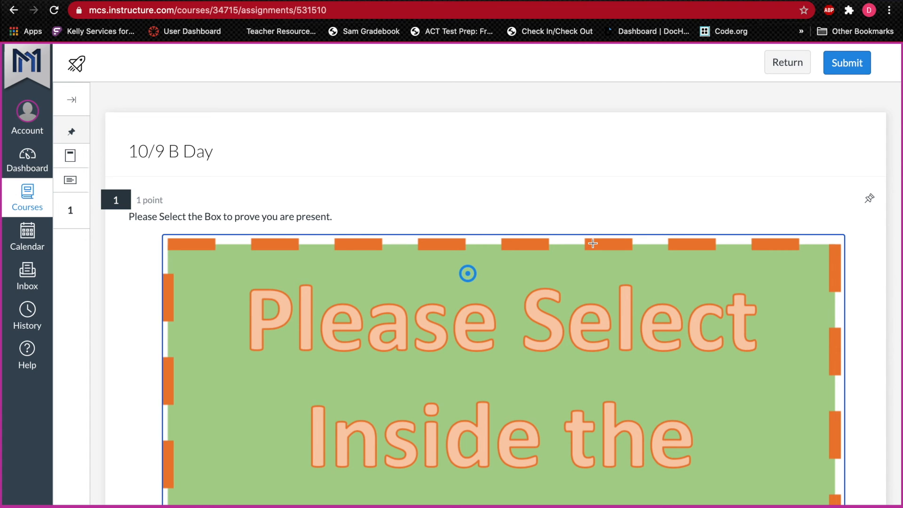
{"action": "scroll", "coordinate": [462, 494], "scroll_direction": "down", "scroll_amount": 6}
{"action": "scroll", "coordinate": [500, 338], "scroll_direction": "up", "scroll_amount": 6}
{"action": "left_click", "coordinate": [851, 64]}
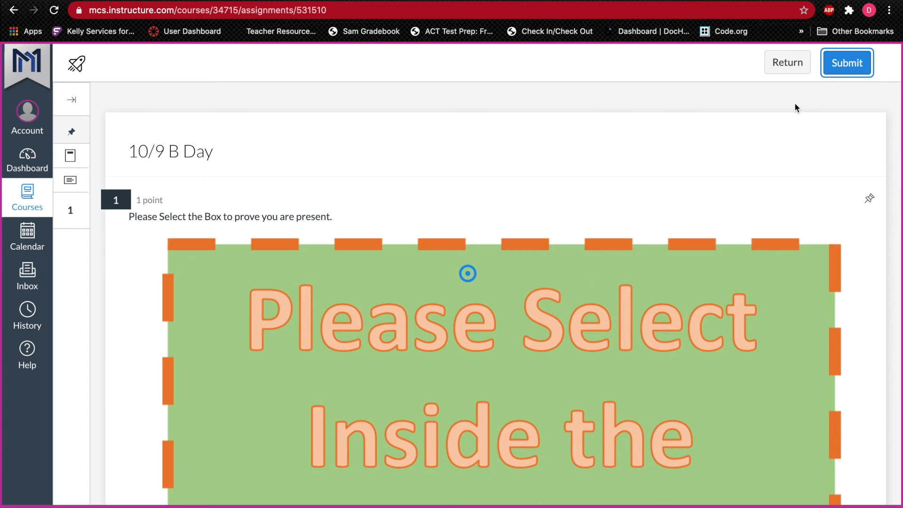
{"action": "left_click", "coordinate": [844, 63]}
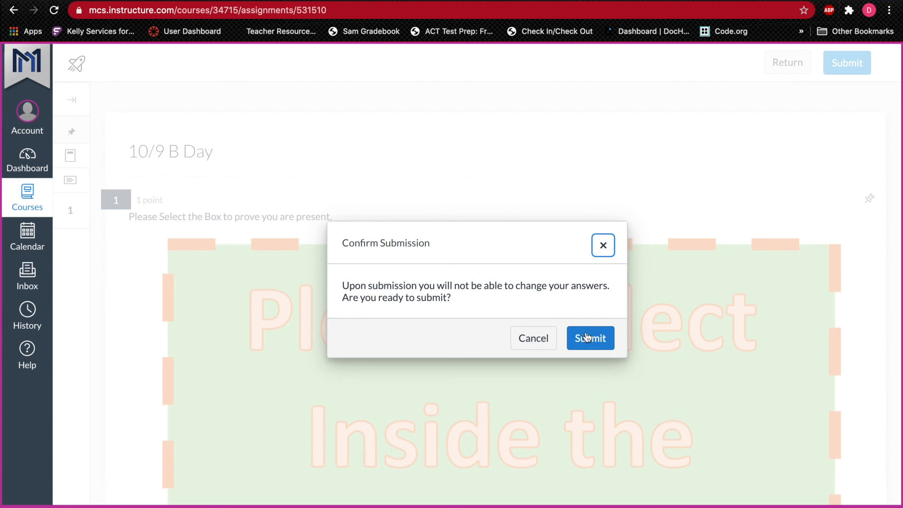
{"action": "left_click", "coordinate": [587, 340]}
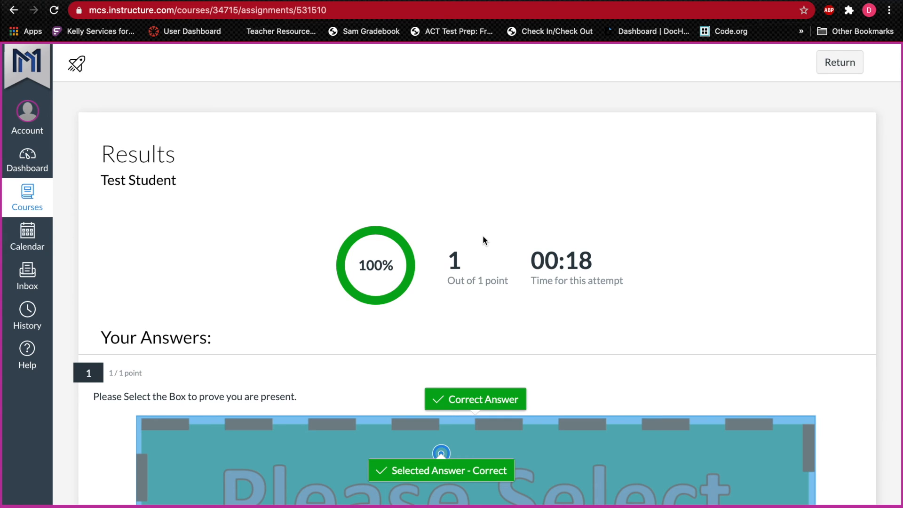
Step: Close the quiz results, leave Student View and open the course gradebook
{"action": "left_click", "coordinate": [841, 69]}
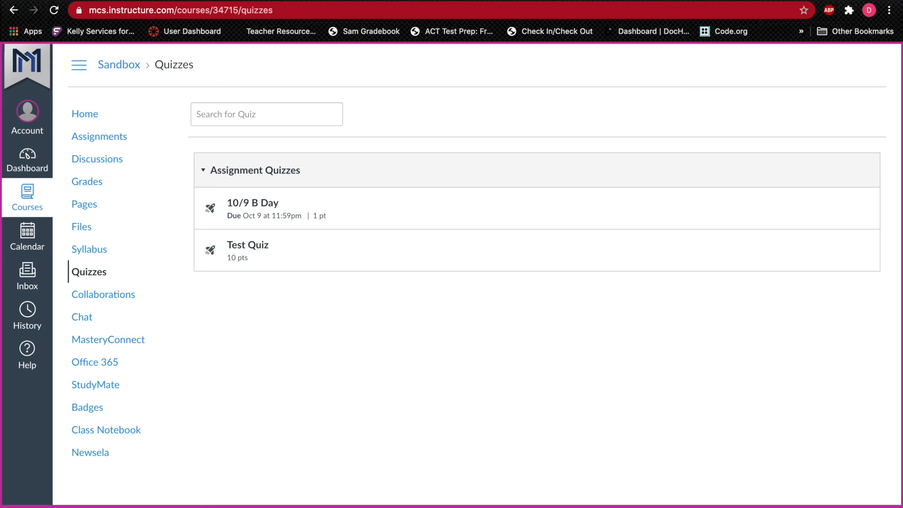
{"action": "left_click", "coordinate": [842, 507]}
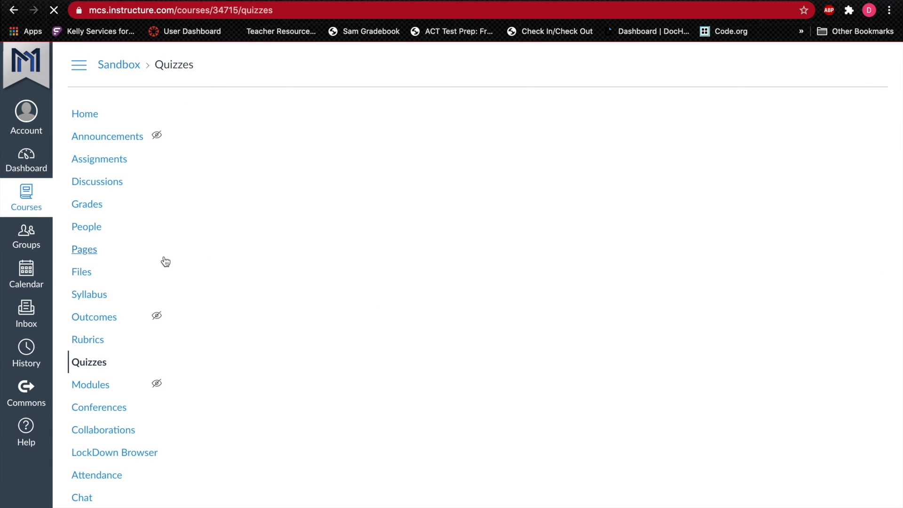
{"action": "left_click", "coordinate": [94, 209]}
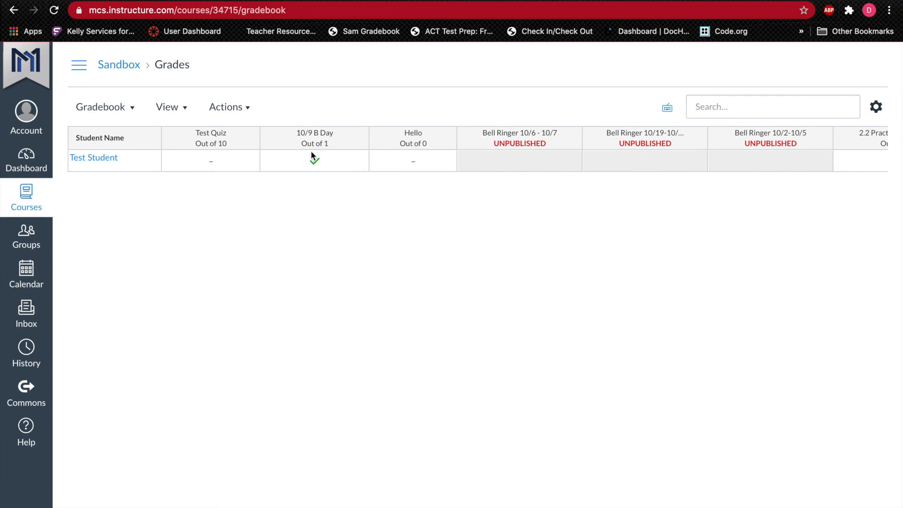
Step: Examine the available grade options for the test student's 10/9 B Day quiz without changing the grade
{"action": "left_click", "coordinate": [318, 163]}
{"action": "left_click", "coordinate": [339, 161]}
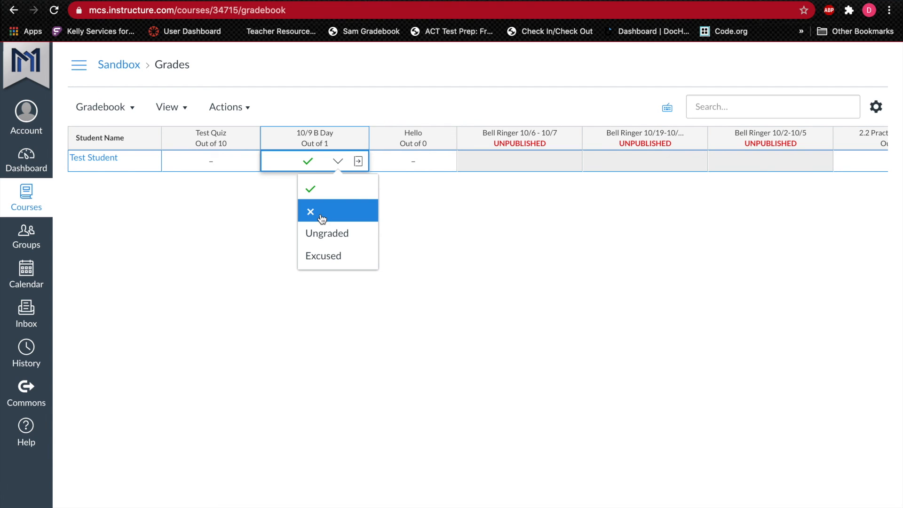
{"action": "left_click", "coordinate": [497, 262]}
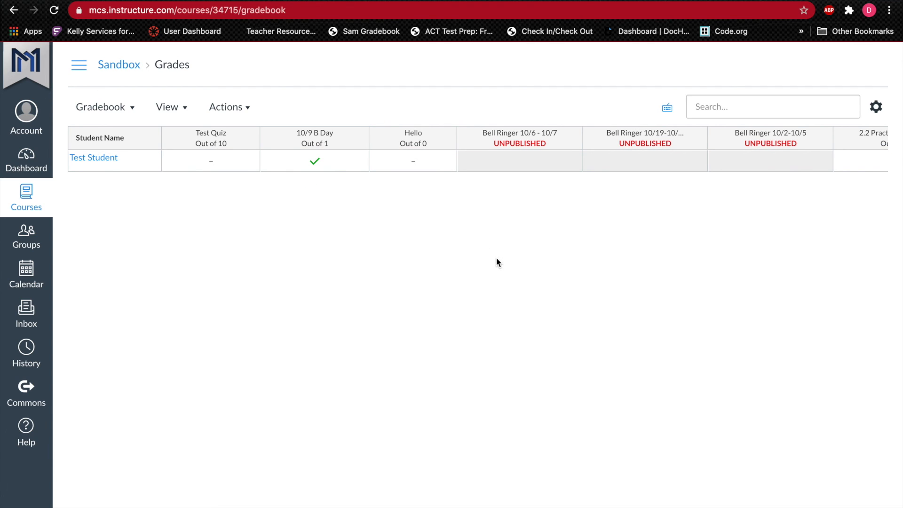